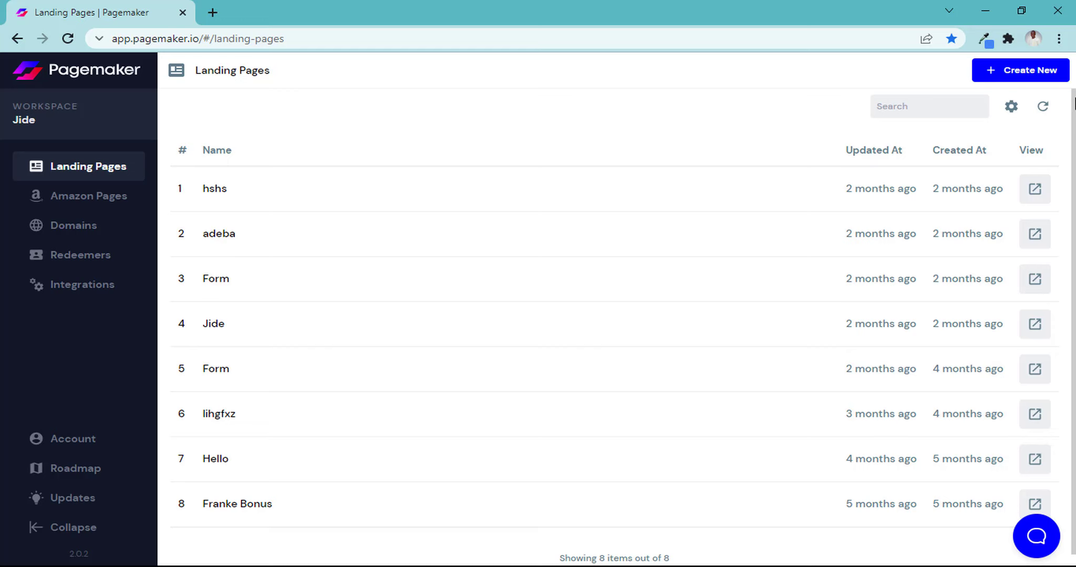
# Read through the latest product update announcements, including Multiple Pages and Add Colors to Words, and return to the landing pages list
pyautogui.scroll(-1, 1074, 103)
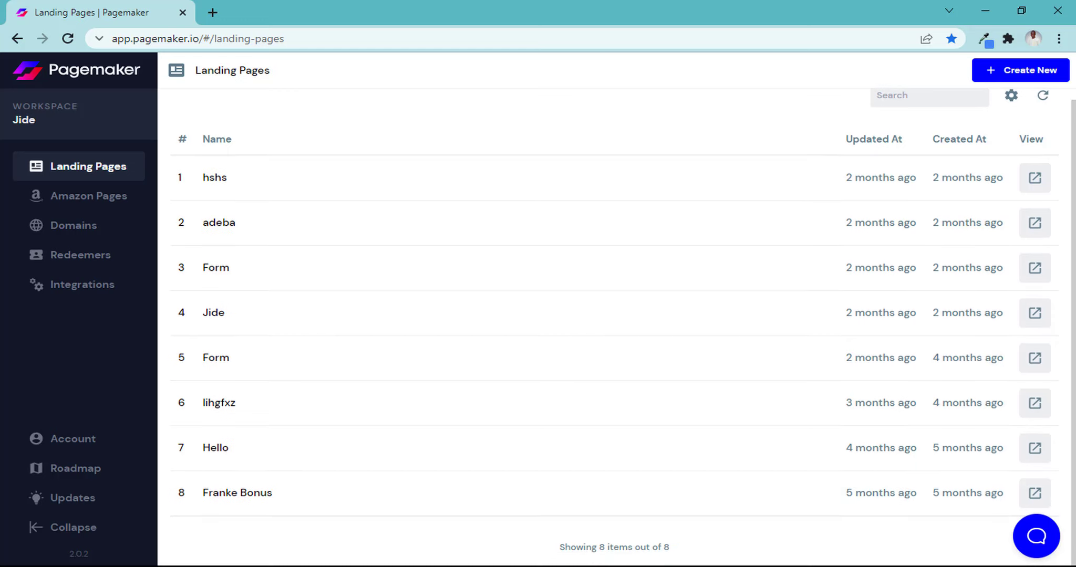
pyautogui.scroll(1, 622, 326)
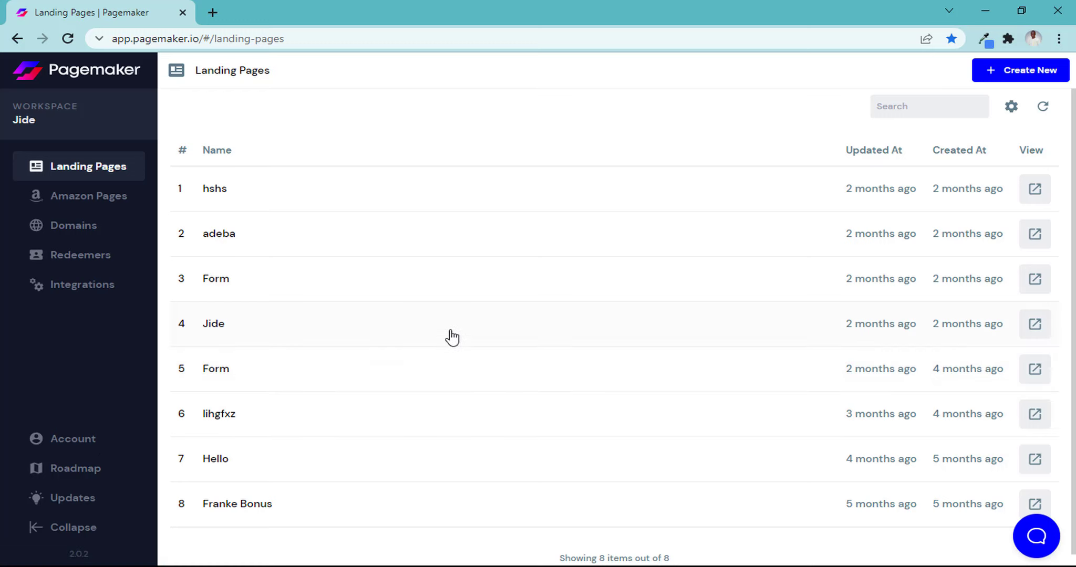
pyautogui.click(49, 511)
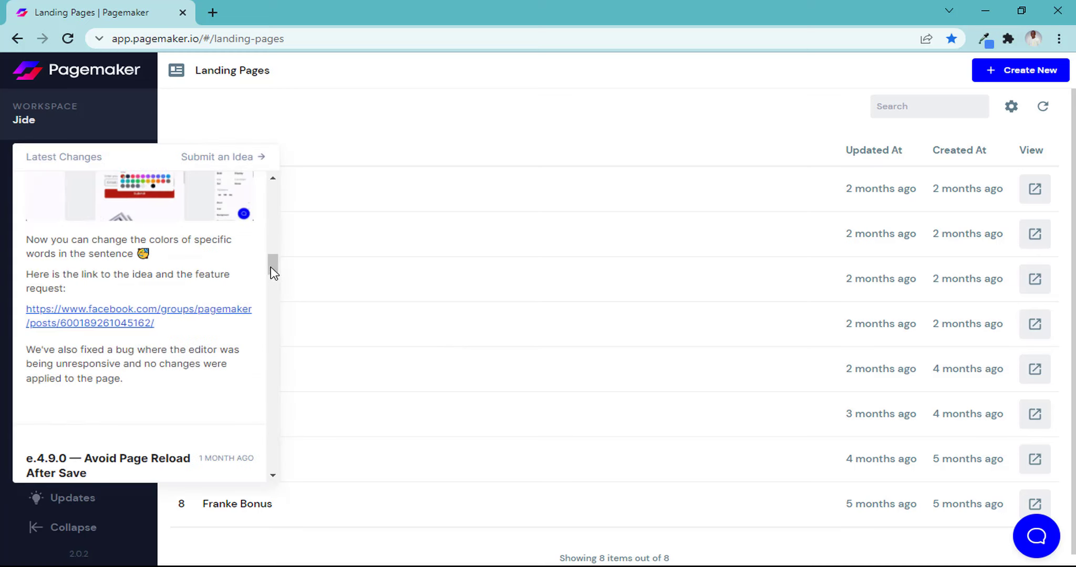
pyautogui.moveTo(271, 265); pyautogui.dragTo(271, 262)
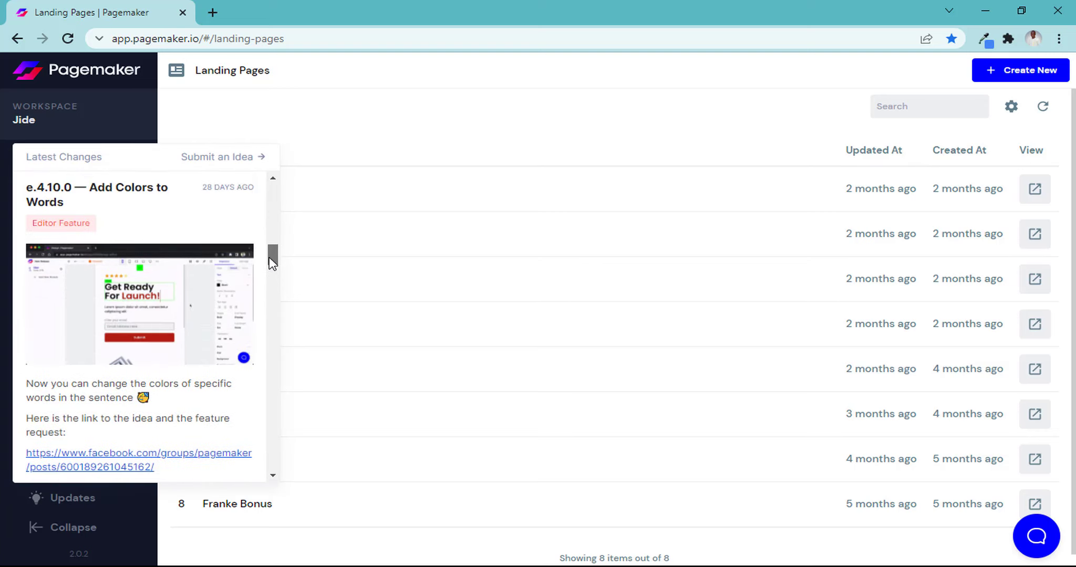
pyautogui.moveTo(271, 262); pyautogui.dragTo(272, 226)
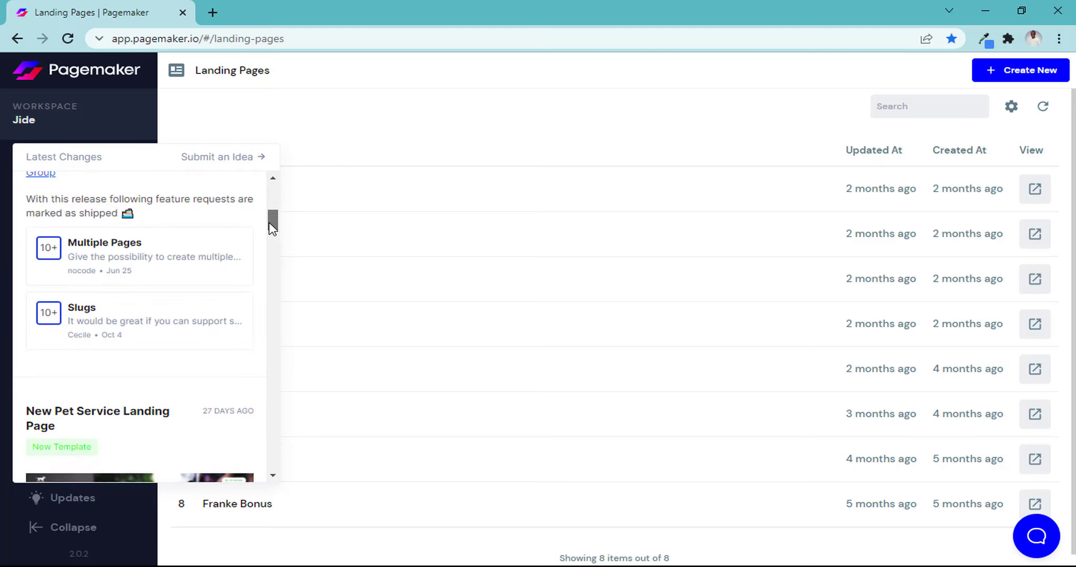
pyautogui.moveTo(268, 222); pyautogui.dragTo(267, 220)
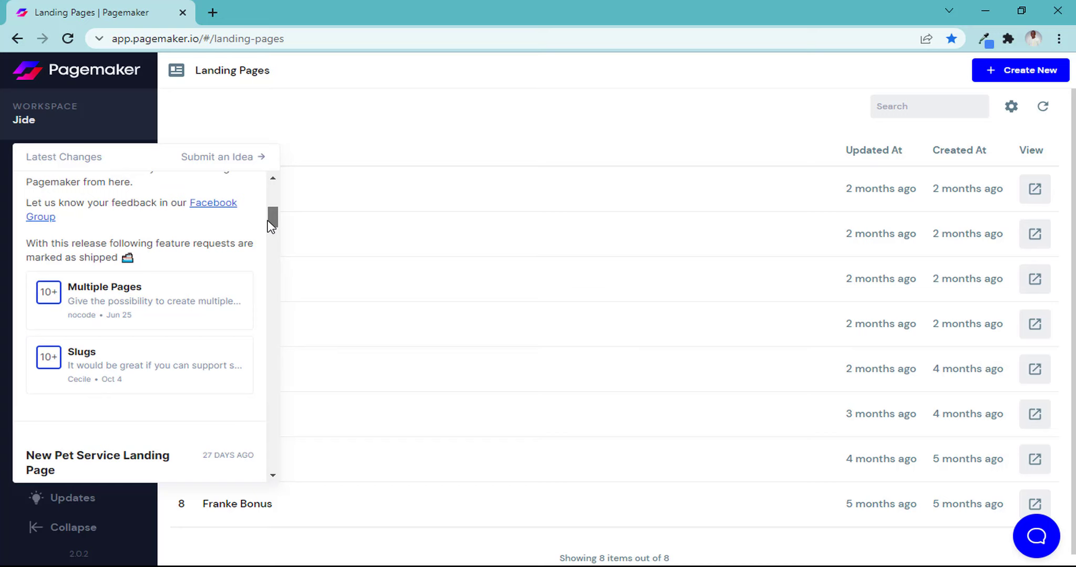
pyautogui.moveTo(267, 220); pyautogui.dragTo(276, 210)
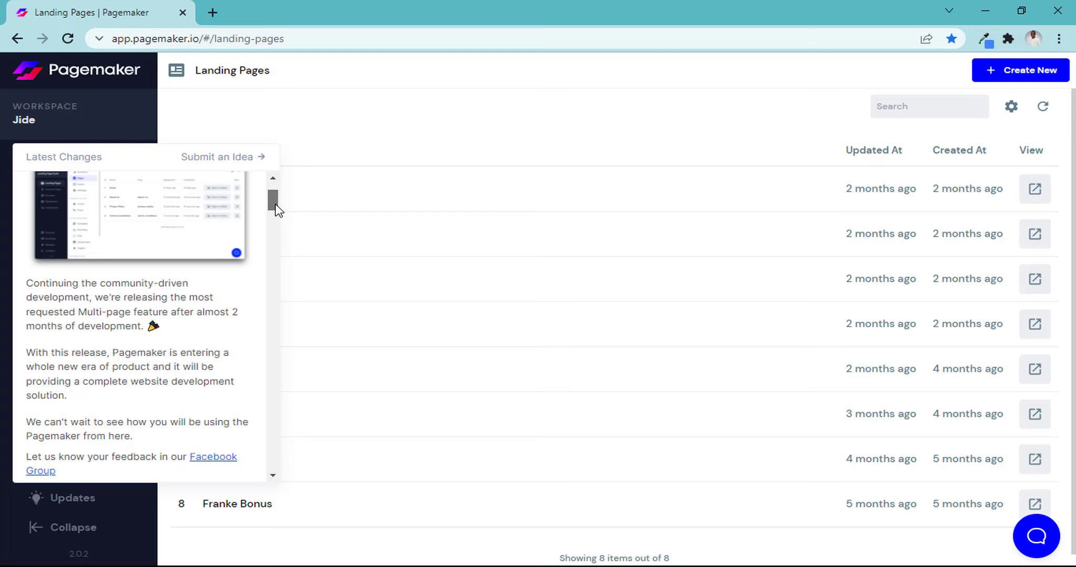
pyautogui.moveTo(277, 210); pyautogui.dragTo(277, 190)
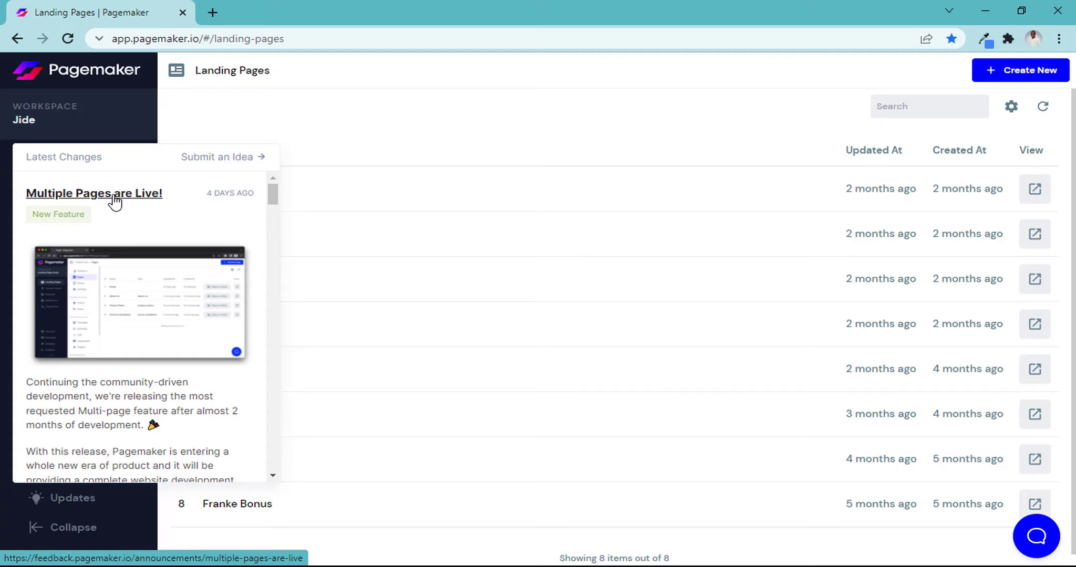
pyautogui.scroll(-7, 272, 226)
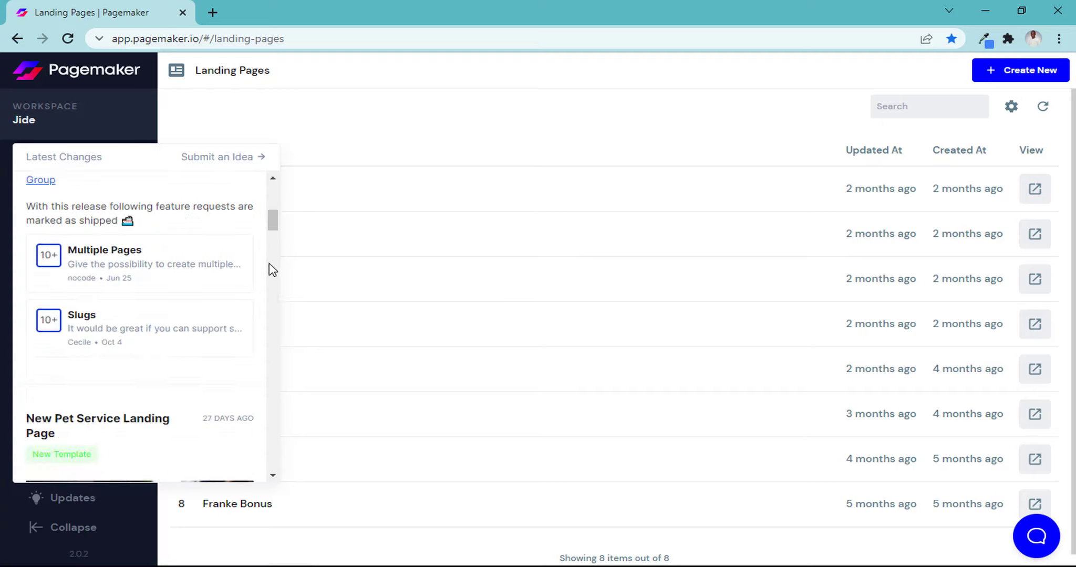
pyautogui.scroll(-8, 272, 270)
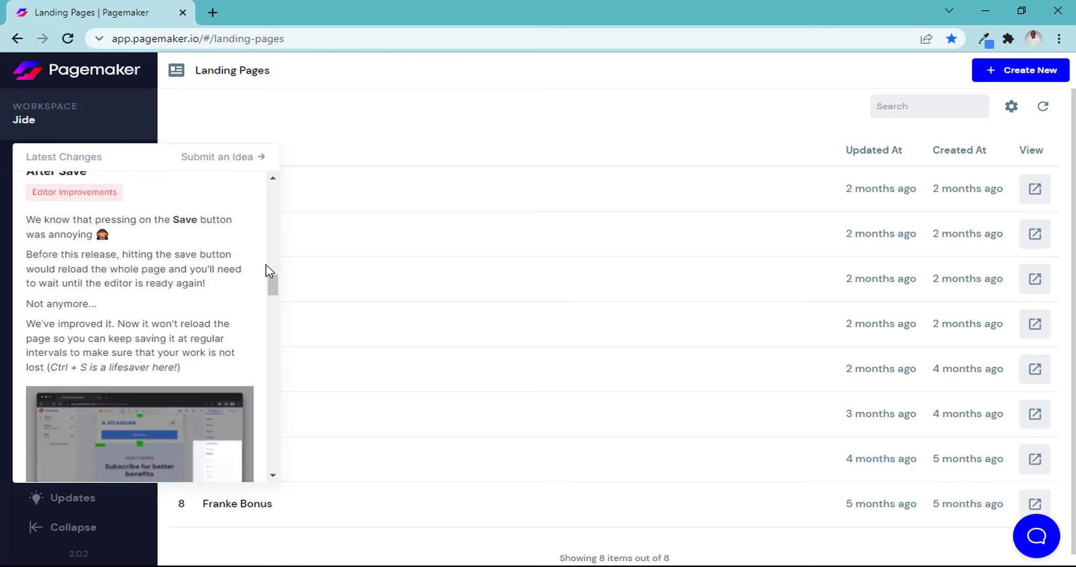
pyautogui.moveTo(272, 280); pyautogui.dragTo(267, 254)
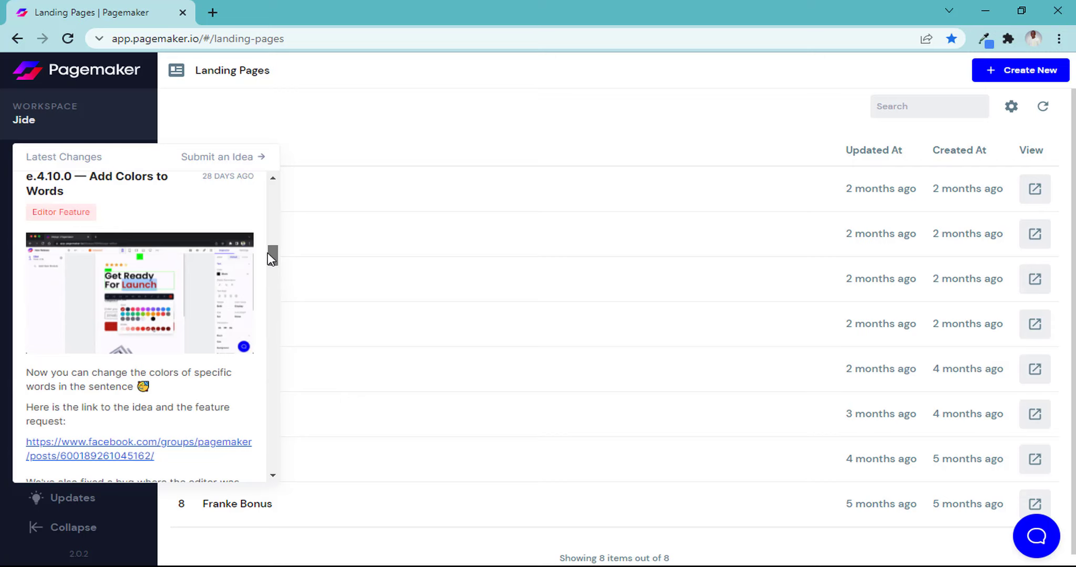
pyautogui.click(440, 223)
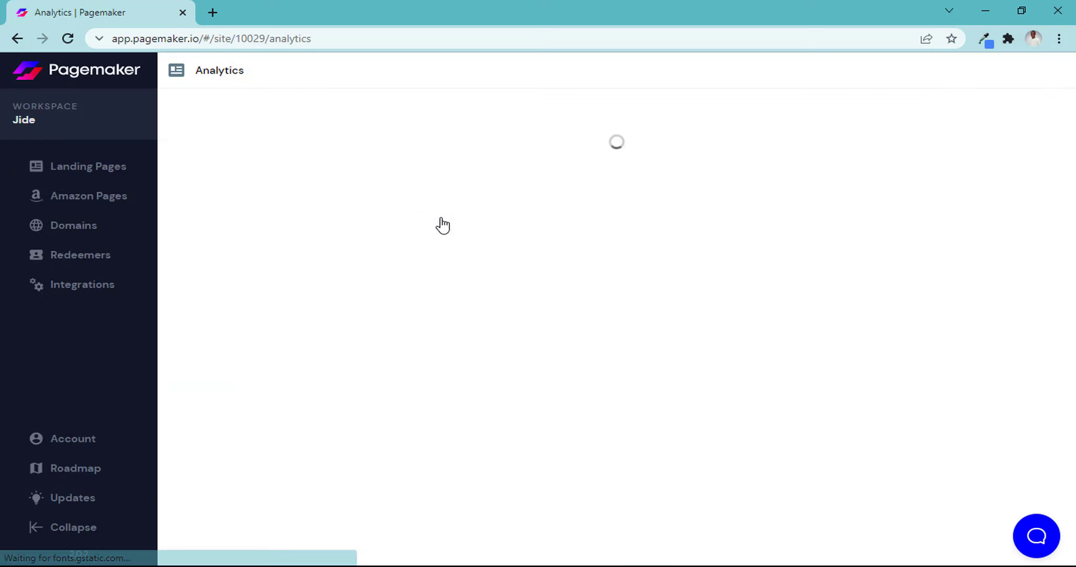
pyautogui.click(130, 169)
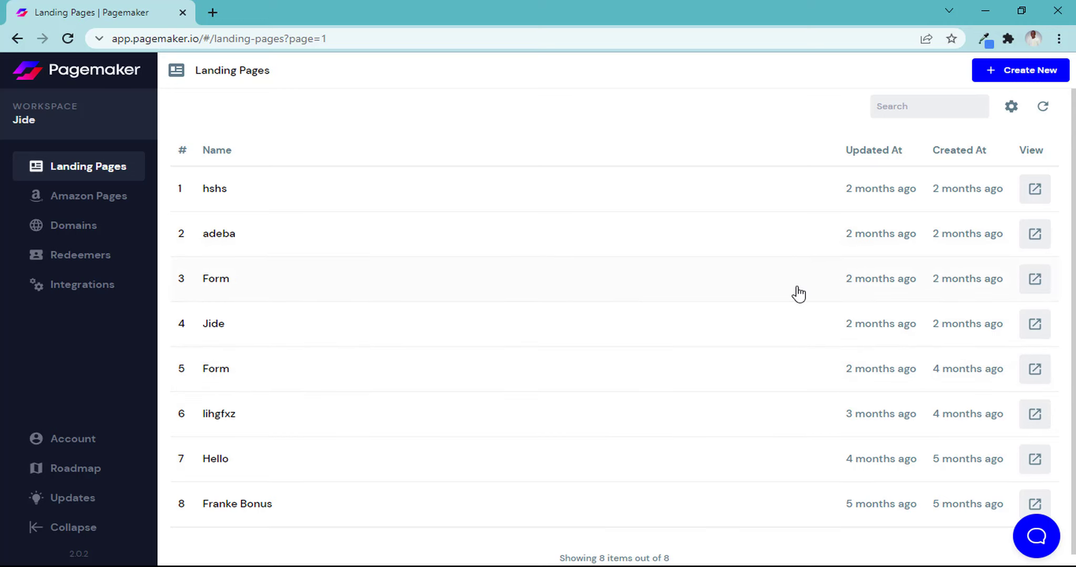
# Open the Home page of the fourth landing page in the list for editing
pyautogui.click(220, 331)
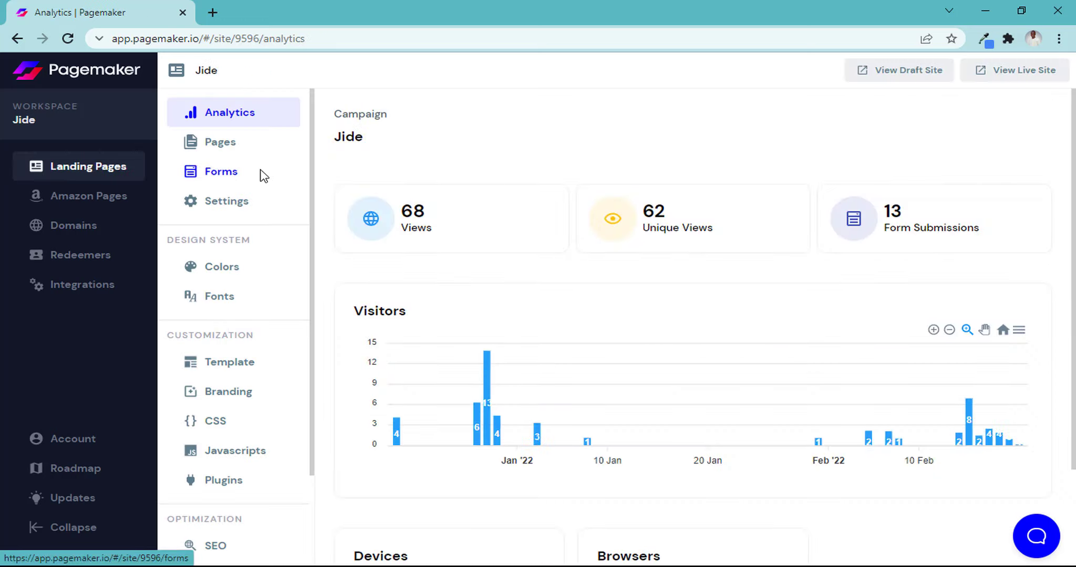
pyautogui.click(221, 142)
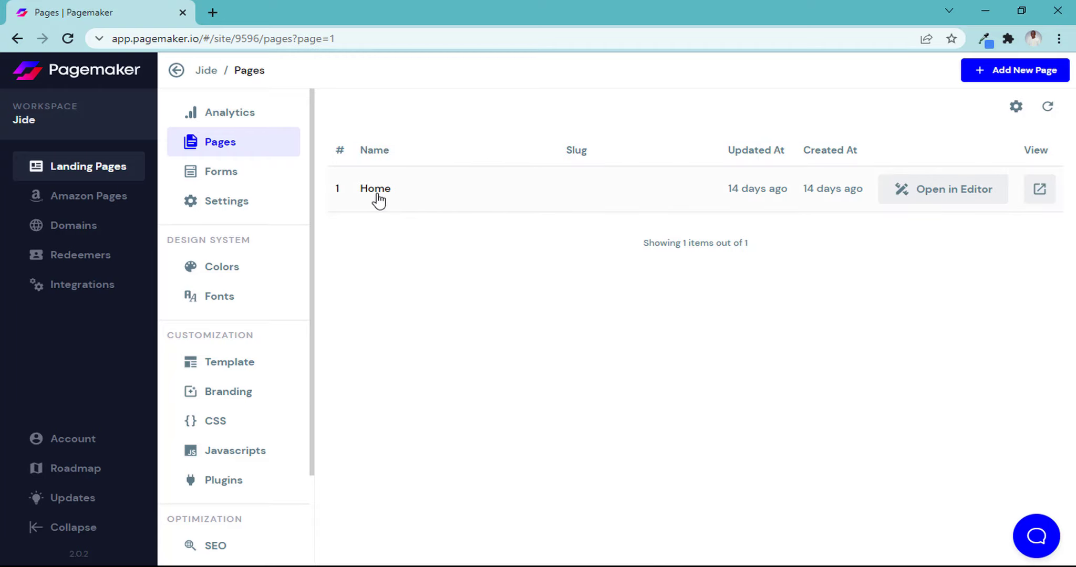
pyautogui.click(948, 195)
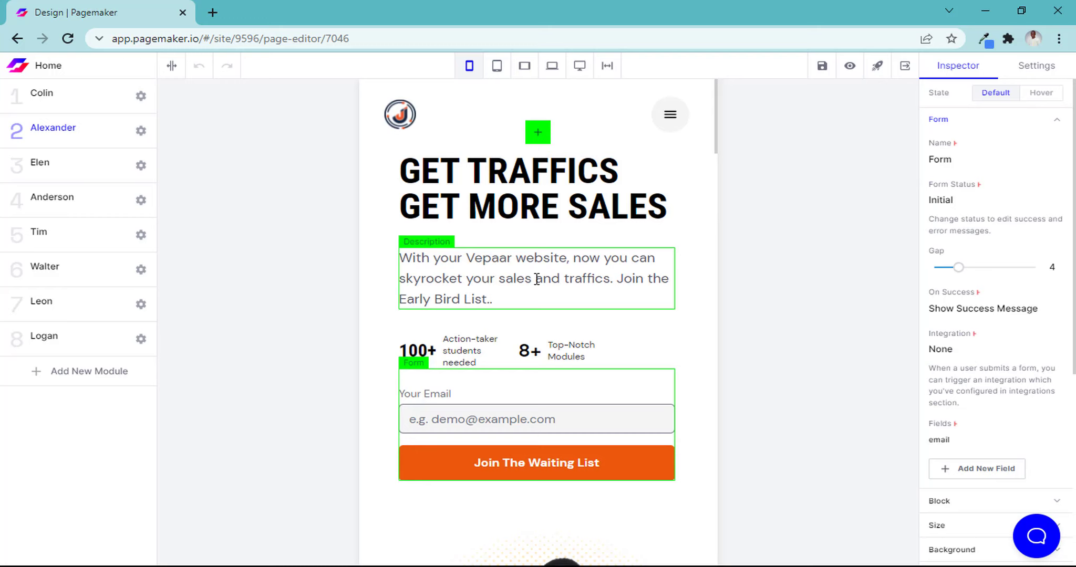
# Set the email form's On Success action to Redirect to URL and view the available redirect target options
pyautogui.click(773, 173)
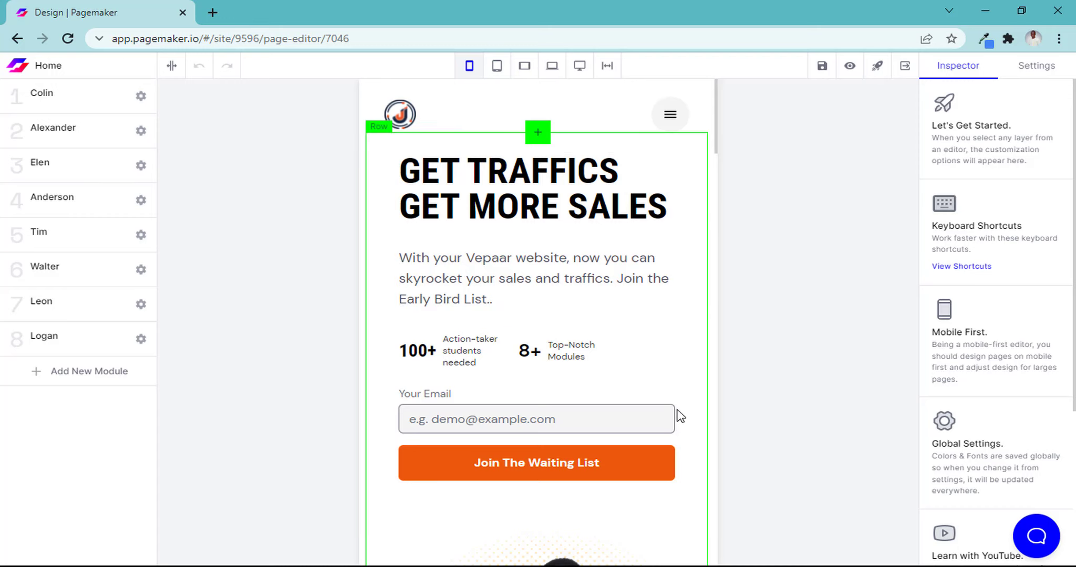
pyautogui.click(670, 394)
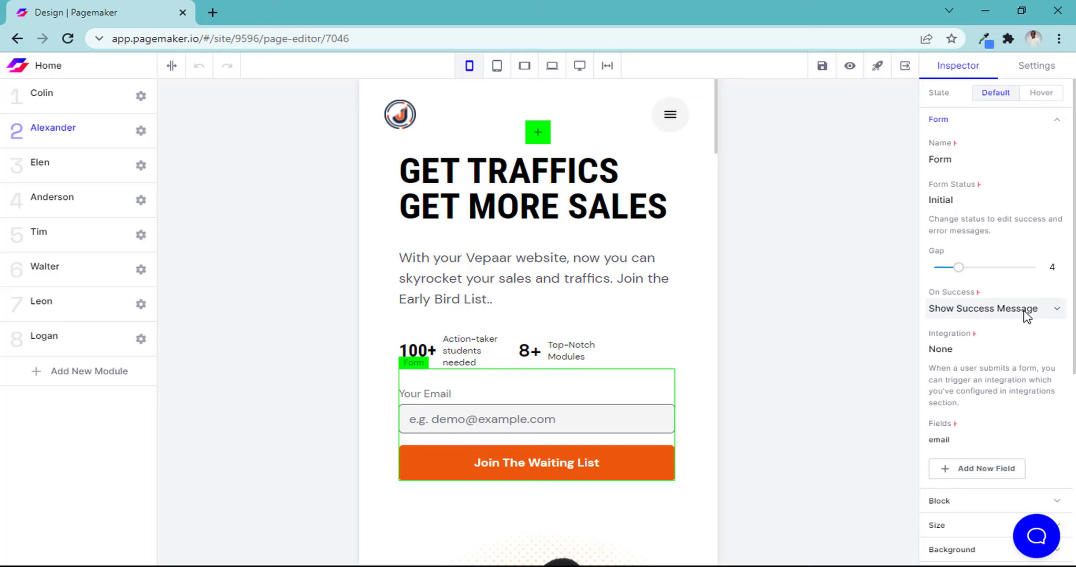
pyautogui.click(1043, 310)
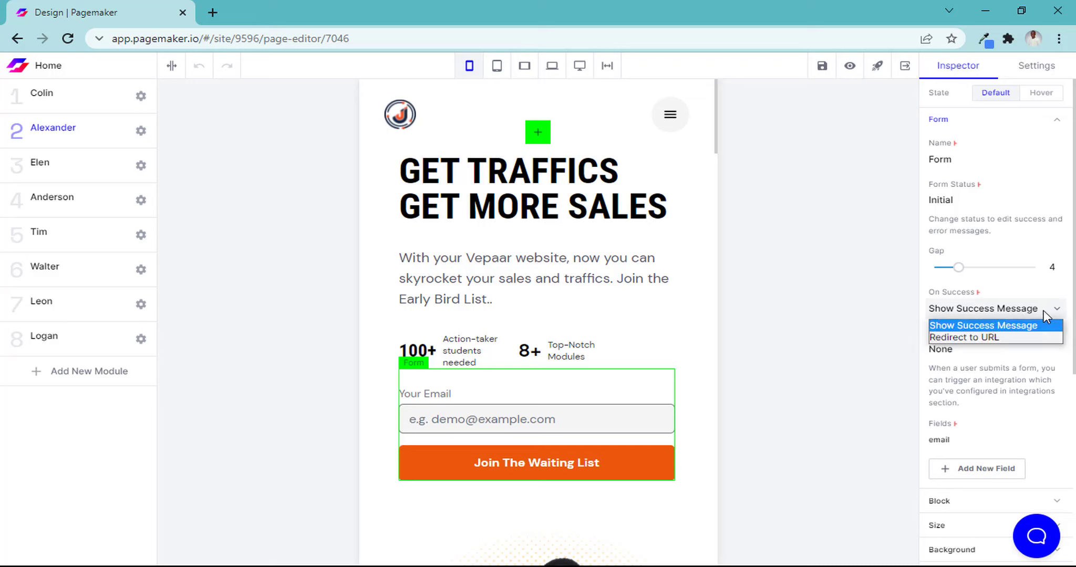
pyautogui.click(1002, 339)
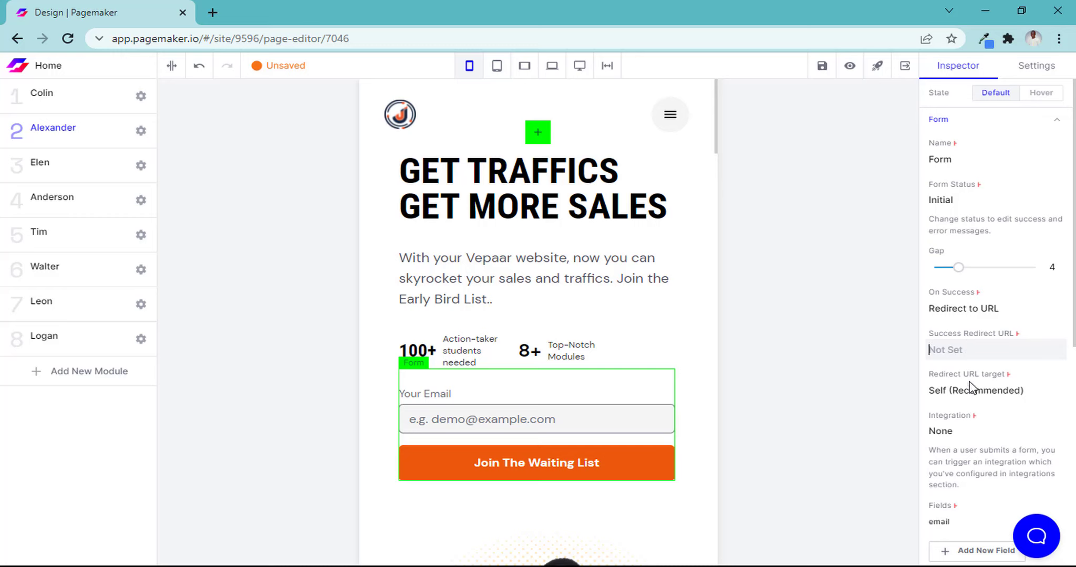
pyautogui.click(1003, 343)
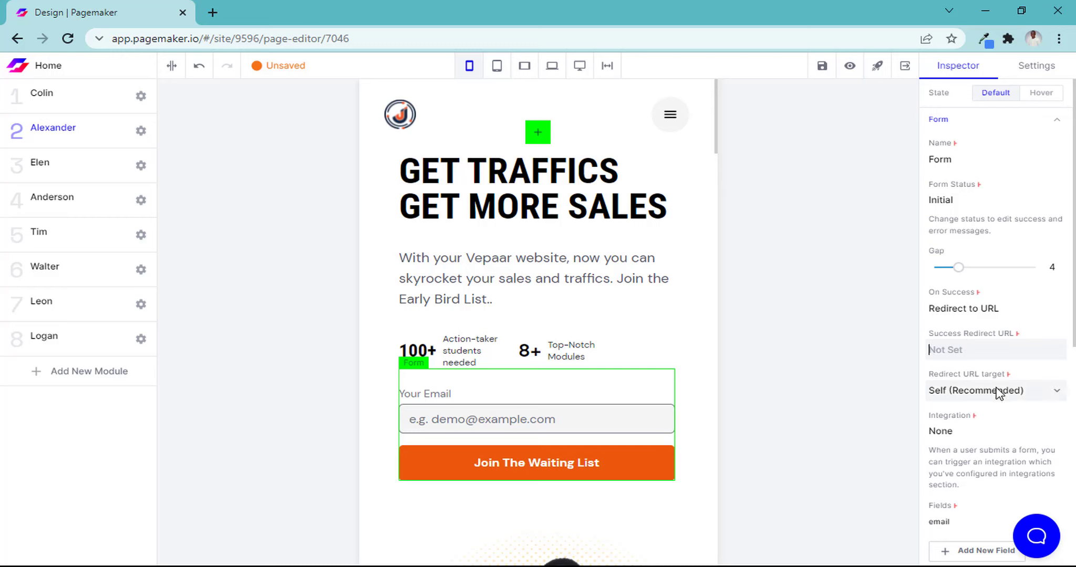
pyautogui.click(997, 391)
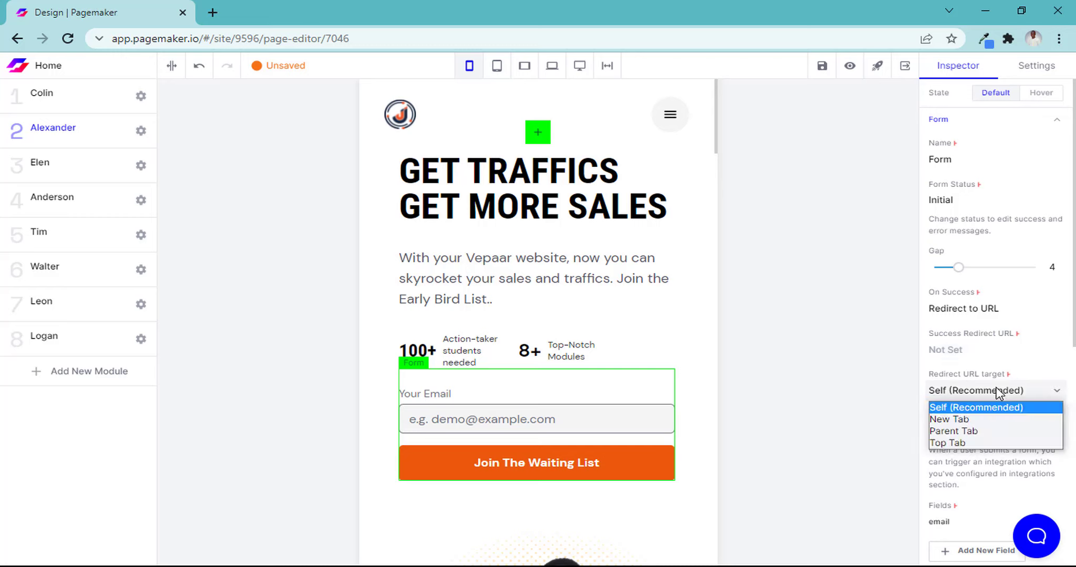
pyautogui.click(952, 360)
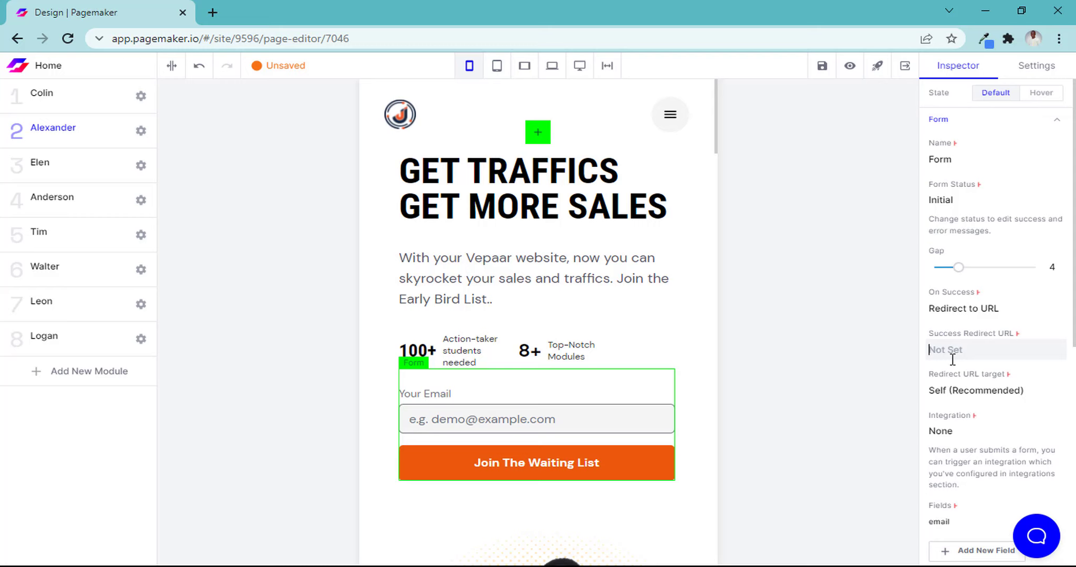
# Color the words "MORE SALES" in the hero title pink and dismiss the text formatting controls
pyautogui.click(670, 222)
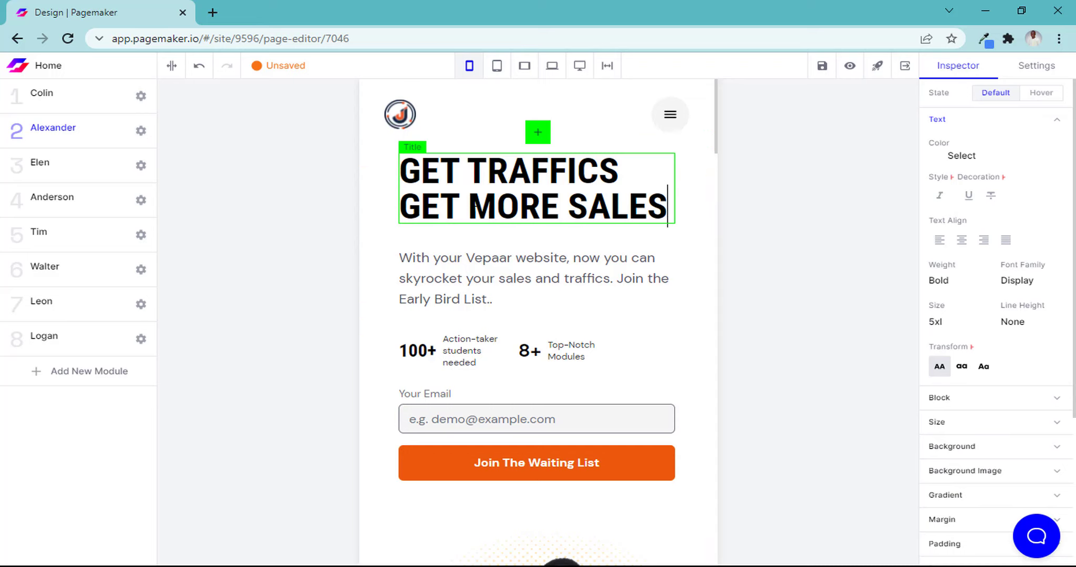
pyautogui.moveTo(469, 204); pyautogui.dragTo(689, 221)
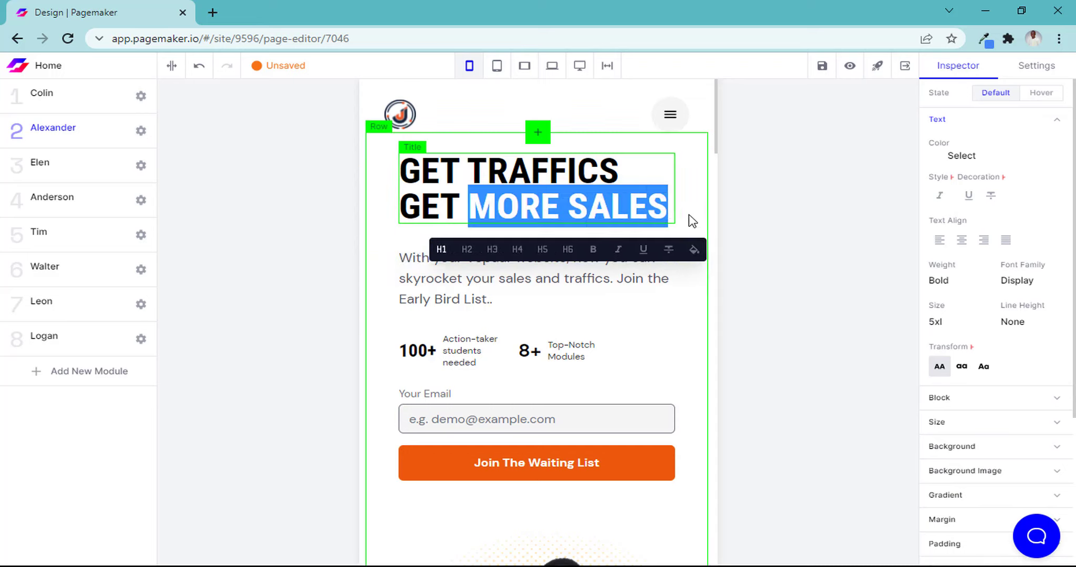
pyautogui.click(694, 250)
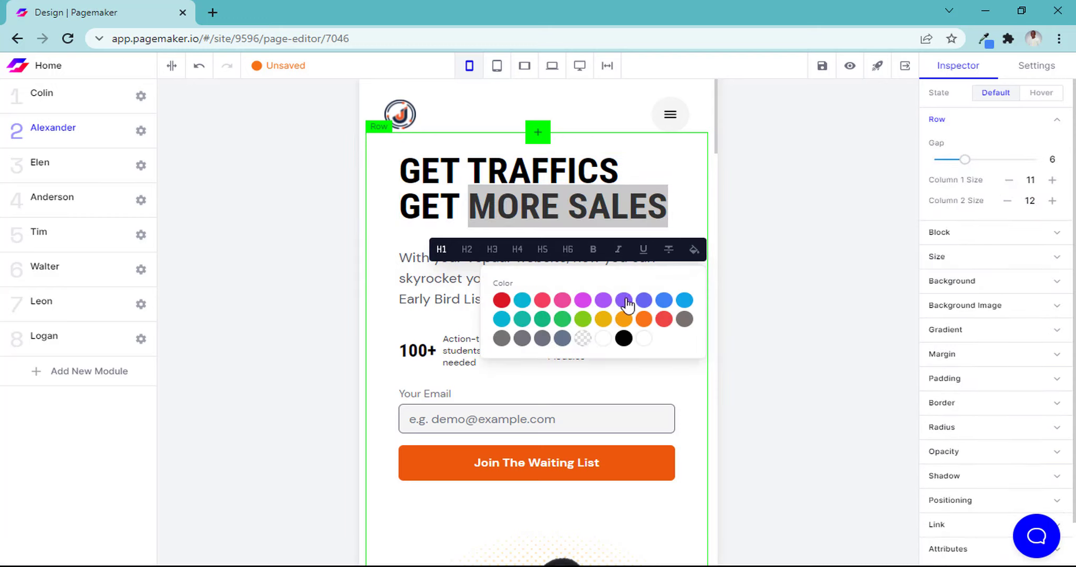
pyautogui.click(562, 300)
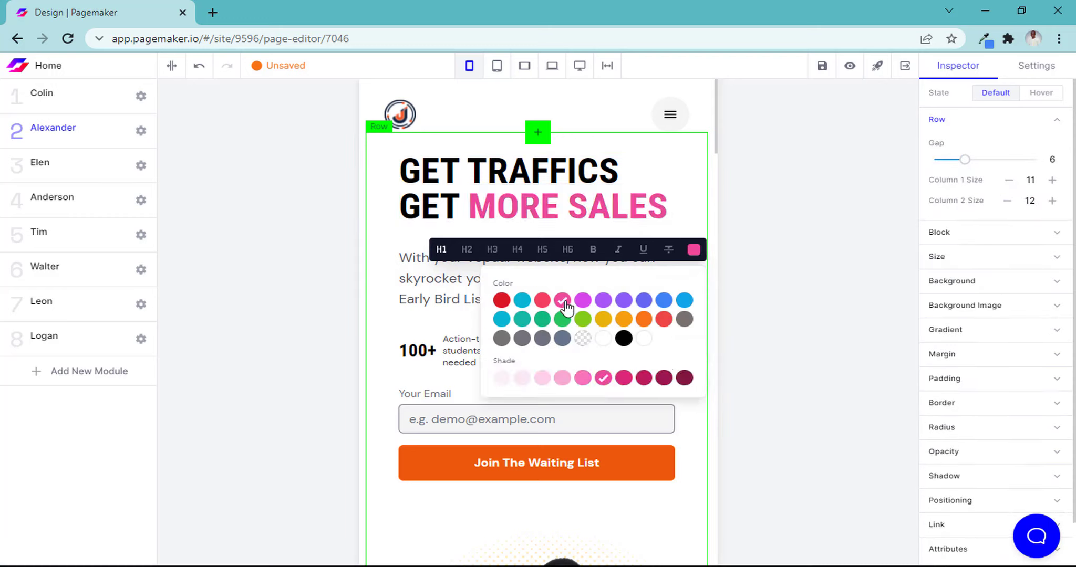
pyautogui.click(425, 304)
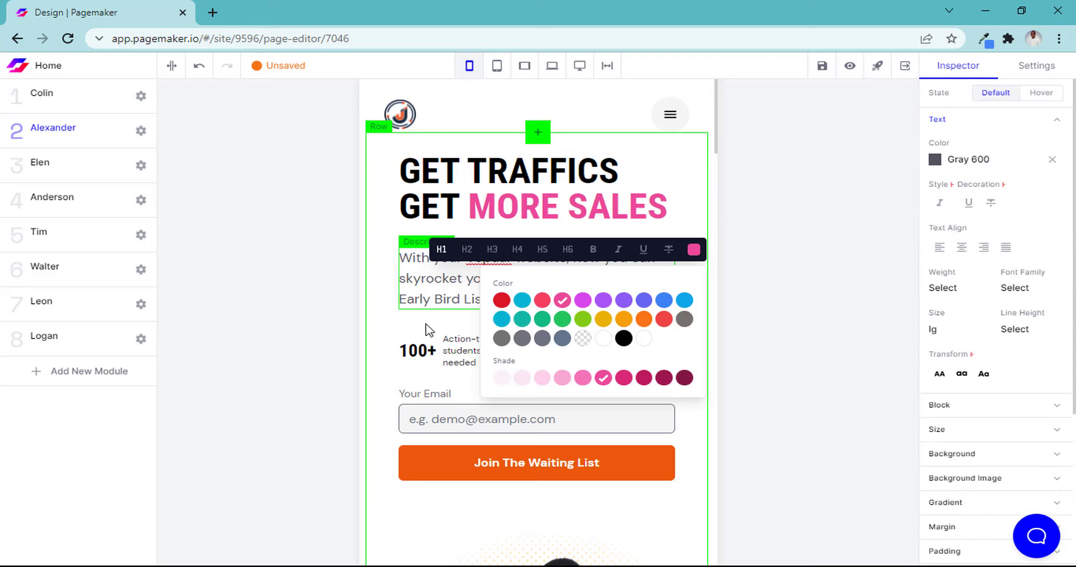
pyautogui.click(427, 329)
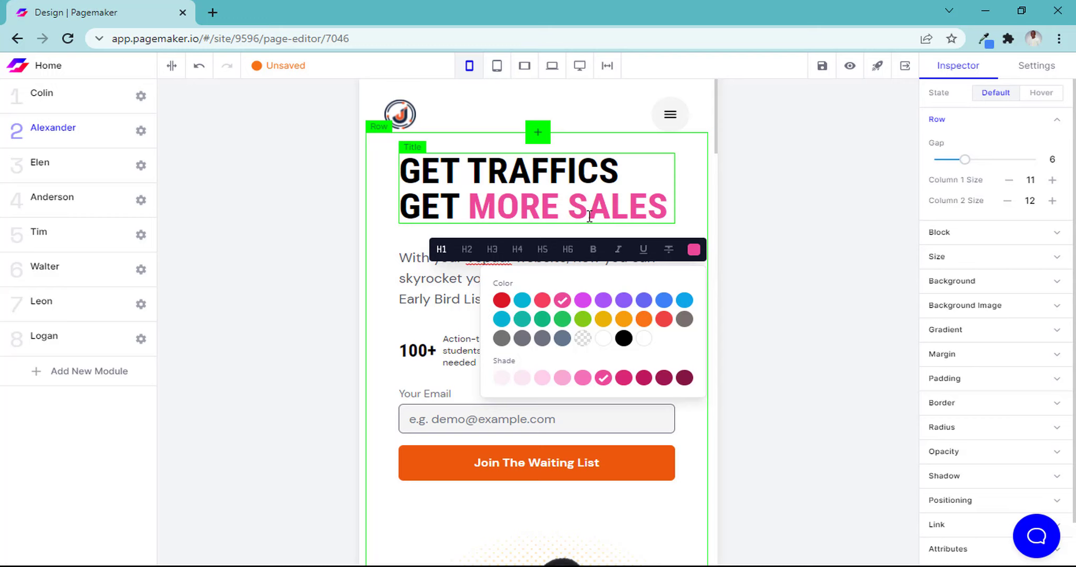
pyautogui.click(692, 250)
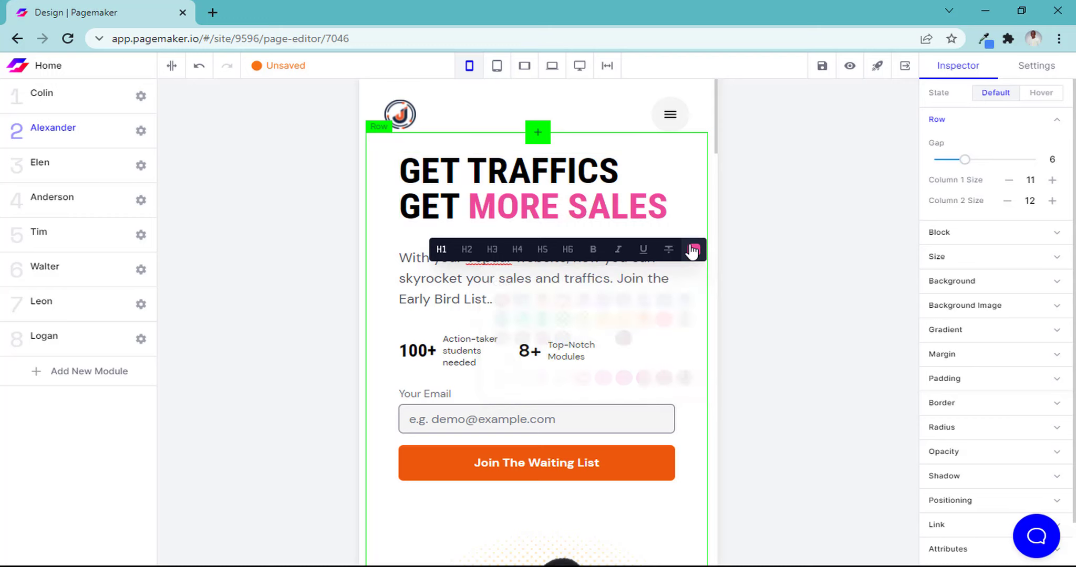
pyautogui.click(601, 296)
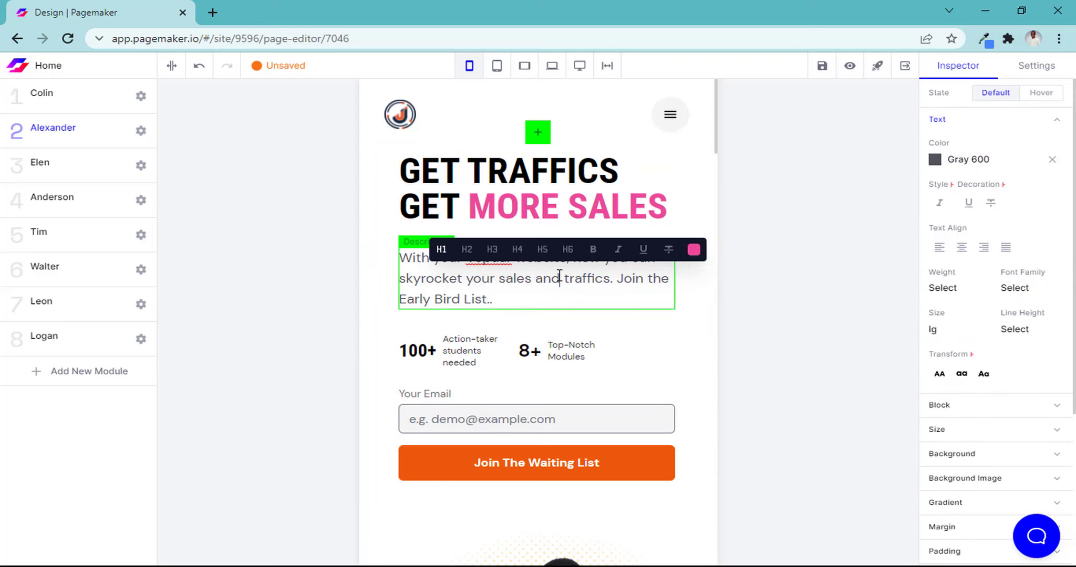
pyautogui.moveTo(558, 279); pyautogui.dragTo(563, 278)
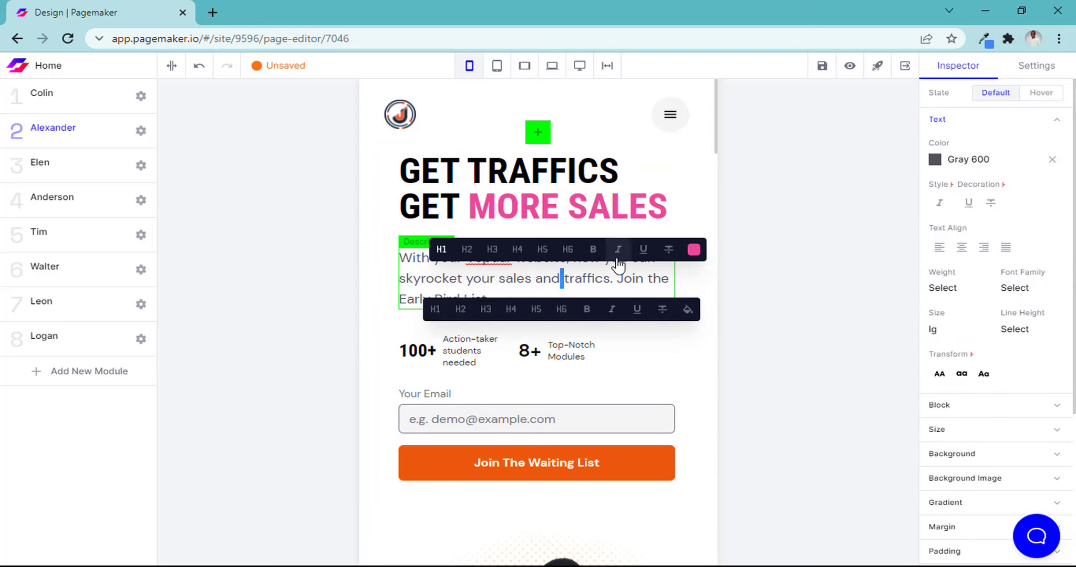
pyautogui.click(763, 248)
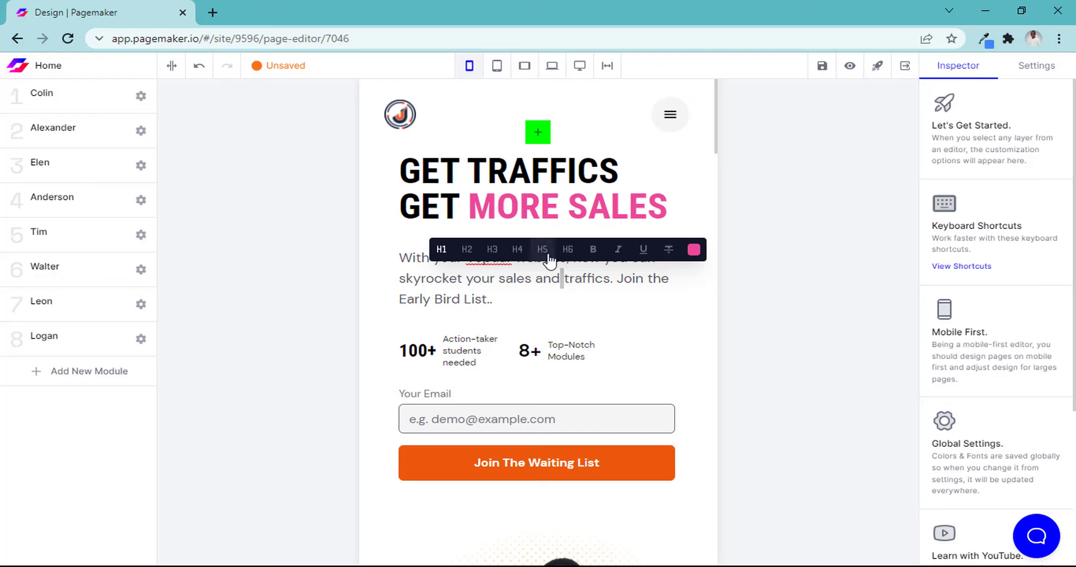
pyautogui.click(618, 178)
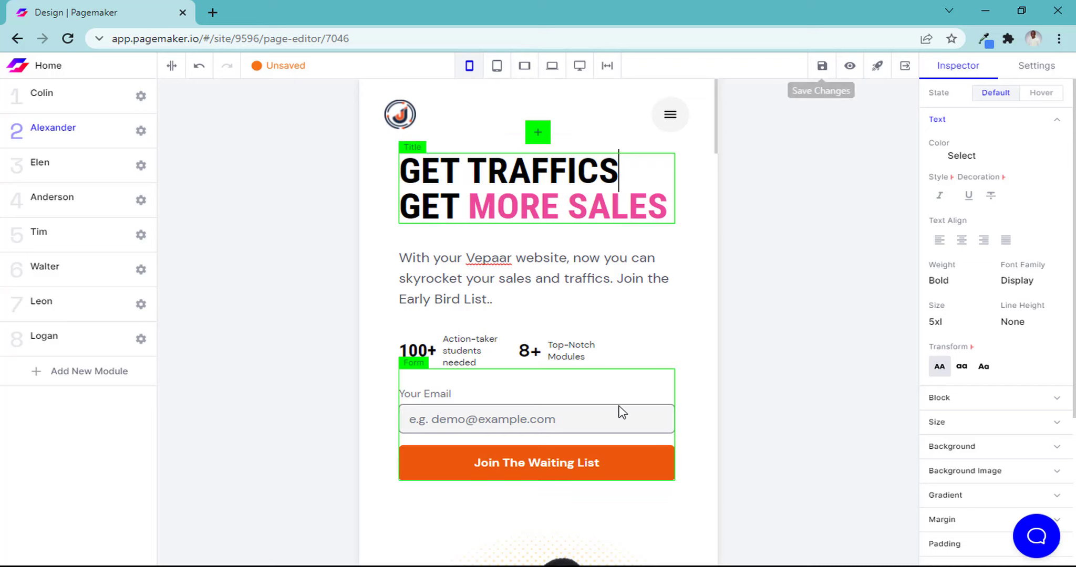
# Set the email form's On Success action to Show Success Message and save the page
pyautogui.click(670, 389)
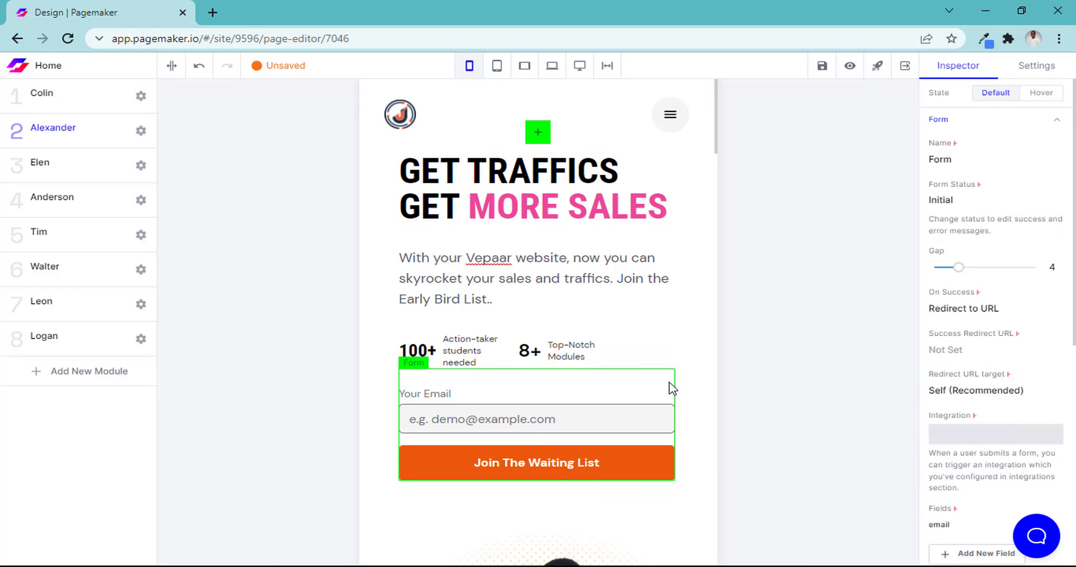
pyautogui.click(984, 310)
pyautogui.click(984, 321)
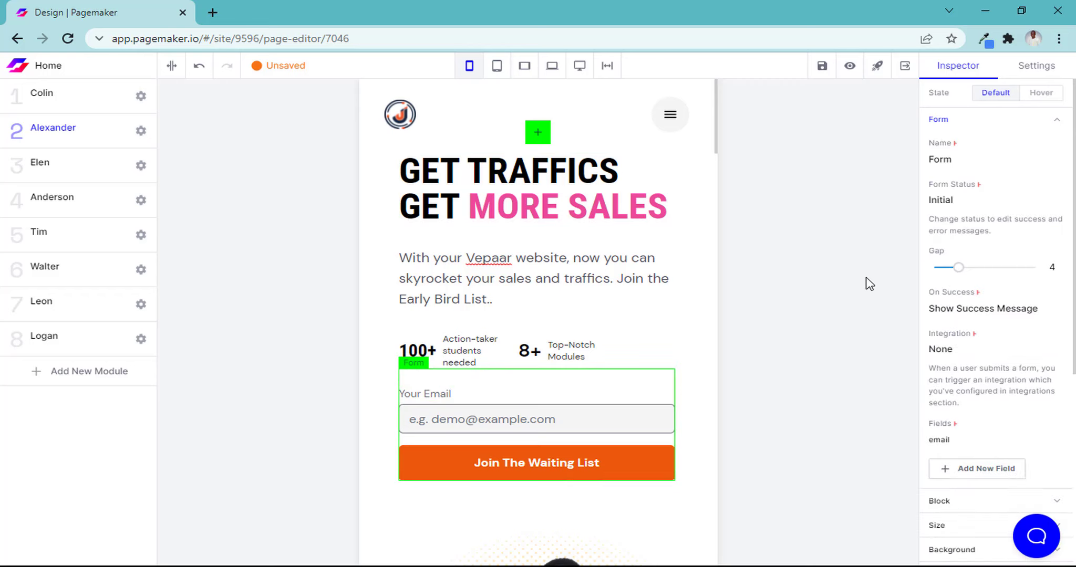
pyautogui.click(824, 68)
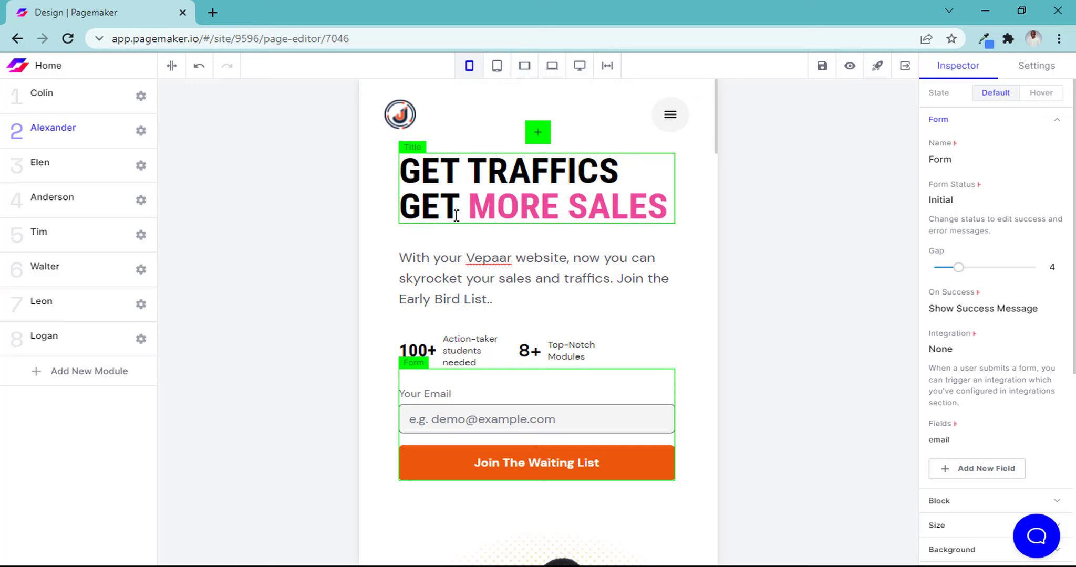
# Recolor the words "MORE SALES" in the hero title black and save the page
pyautogui.moveTo(469, 206); pyautogui.dragTo(668, 208)
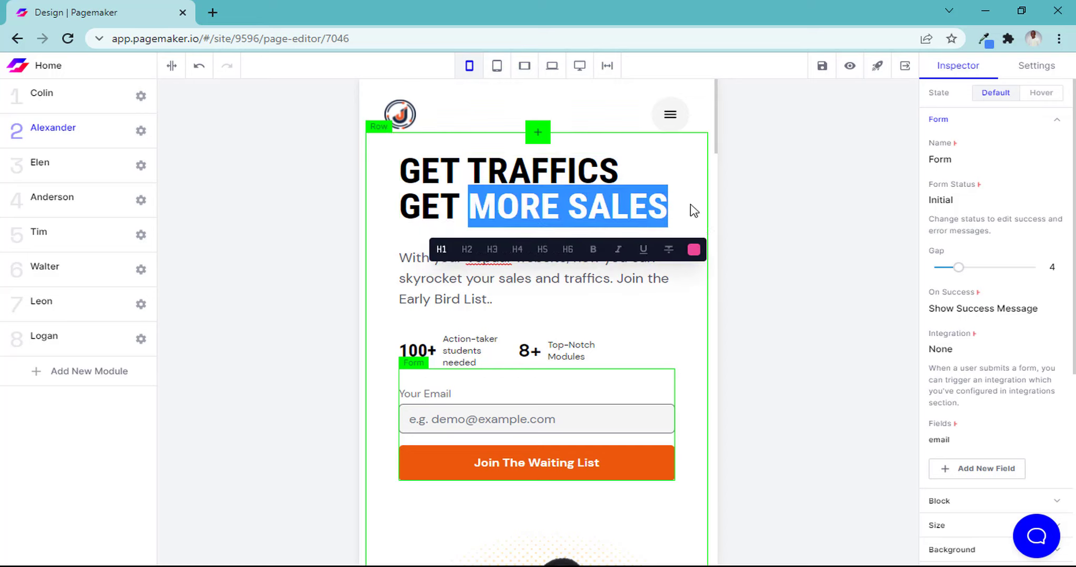
pyautogui.click(695, 250)
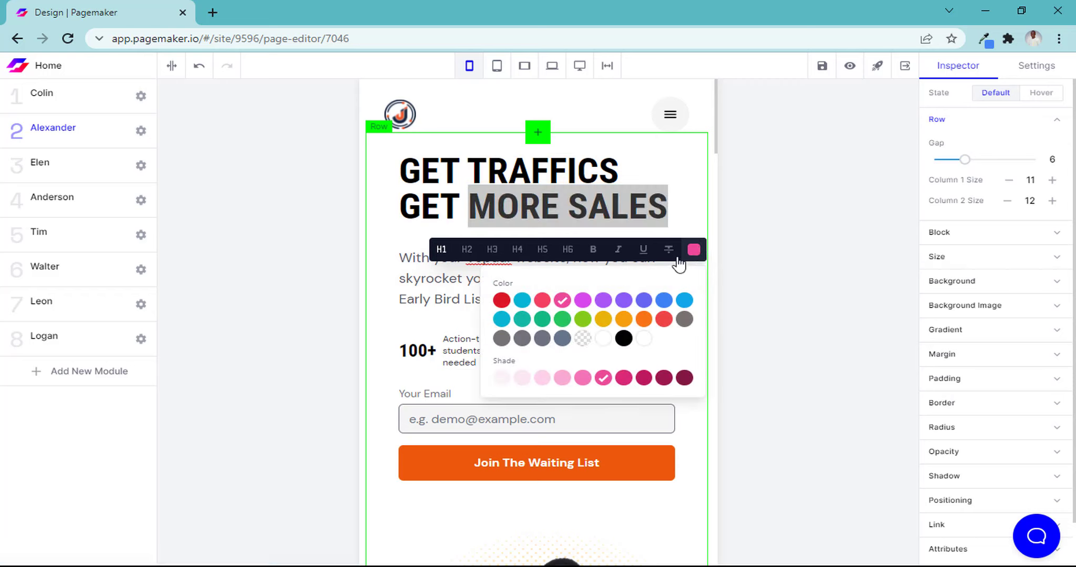
pyautogui.click(624, 339)
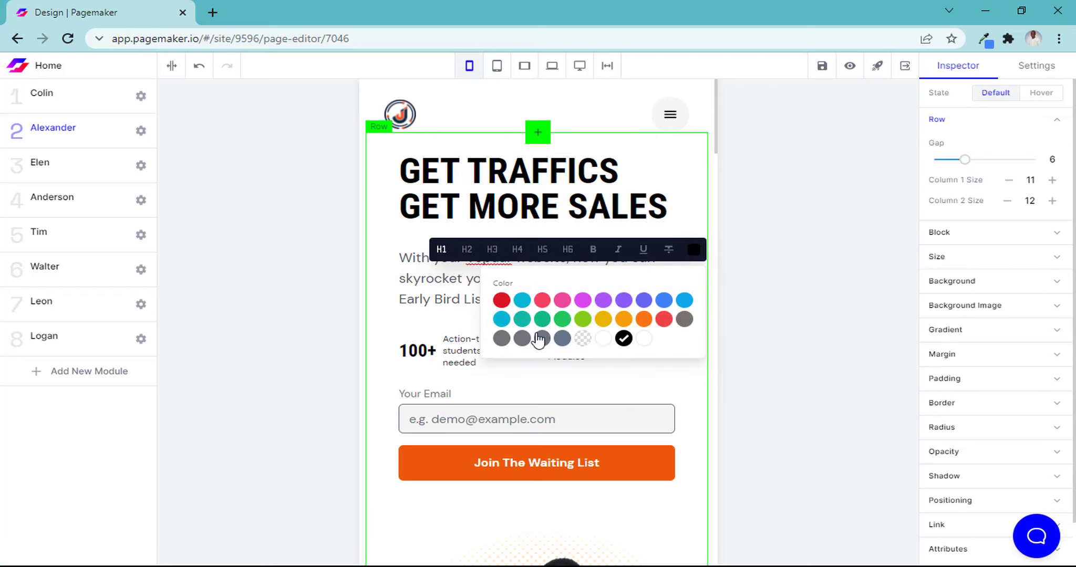
pyautogui.click(420, 298)
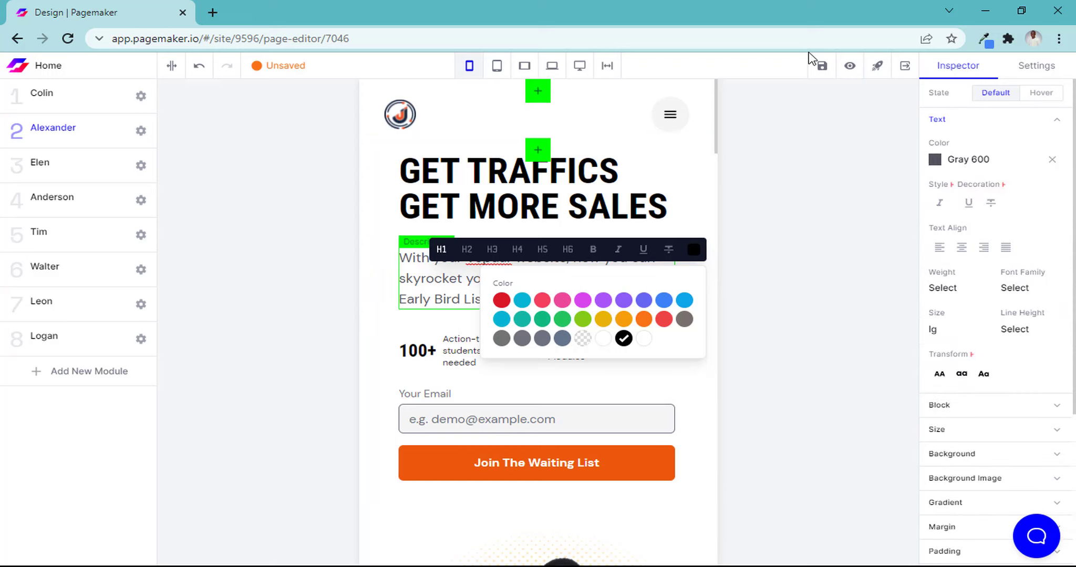
pyautogui.click(824, 68)
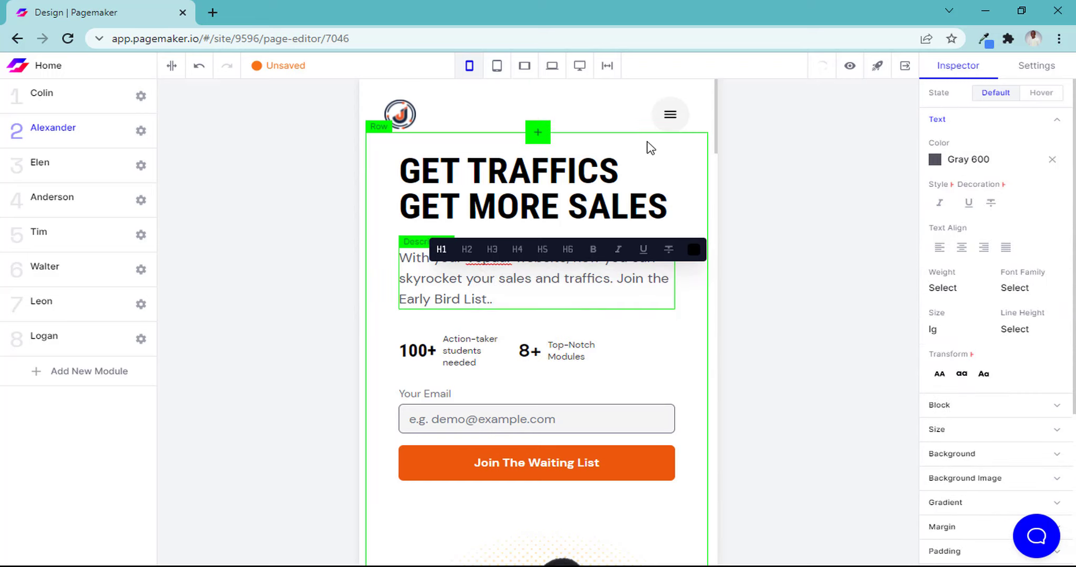
pyautogui.click(618, 178)
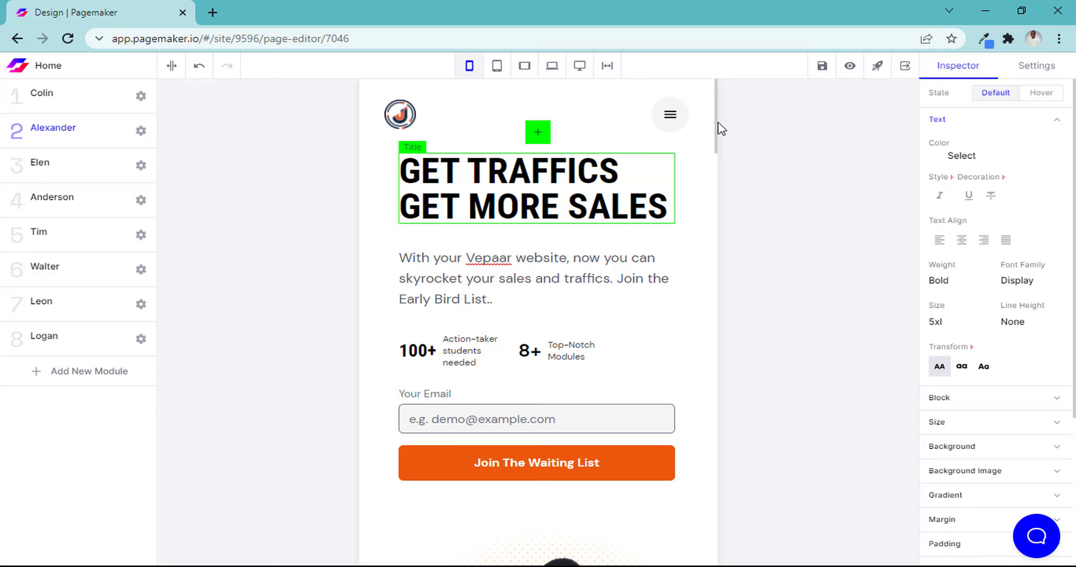
pyautogui.moveTo(715, 125)
pyautogui.mouseDown()
pyautogui.moveTo(714, 473)
pyautogui.moveTo(724, 125)
pyautogui.mouseUp()
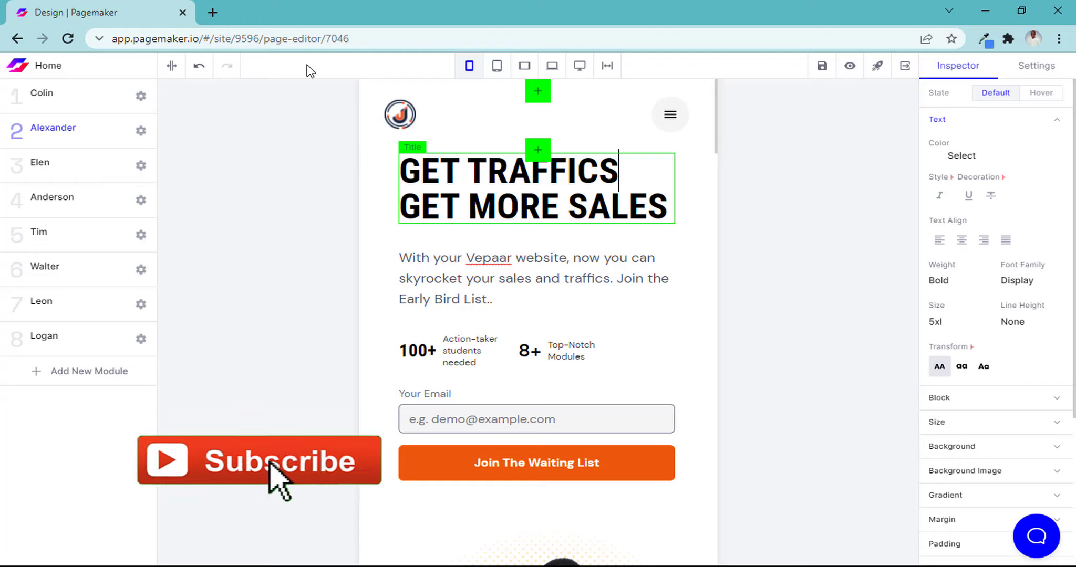
# Exit the page editor and view the workspace's list of domains
pyautogui.click(911, 74)
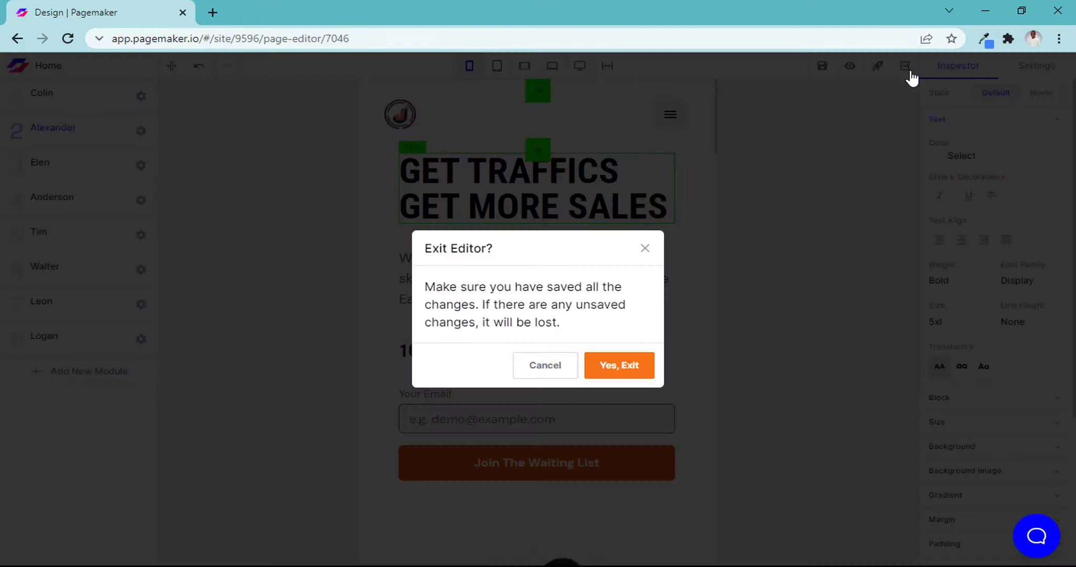
pyautogui.click(618, 372)
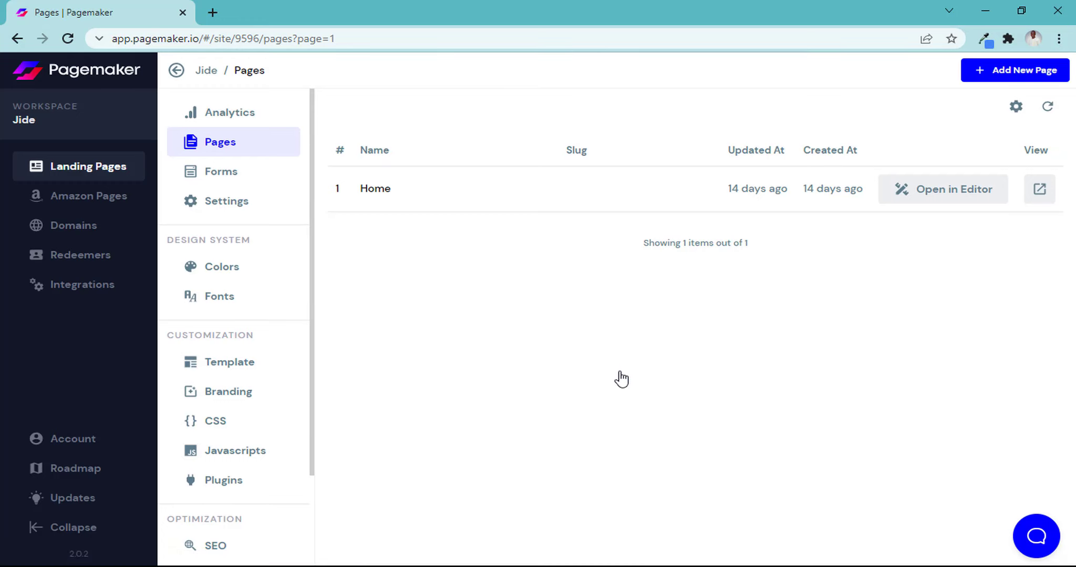
pyautogui.click(89, 241)
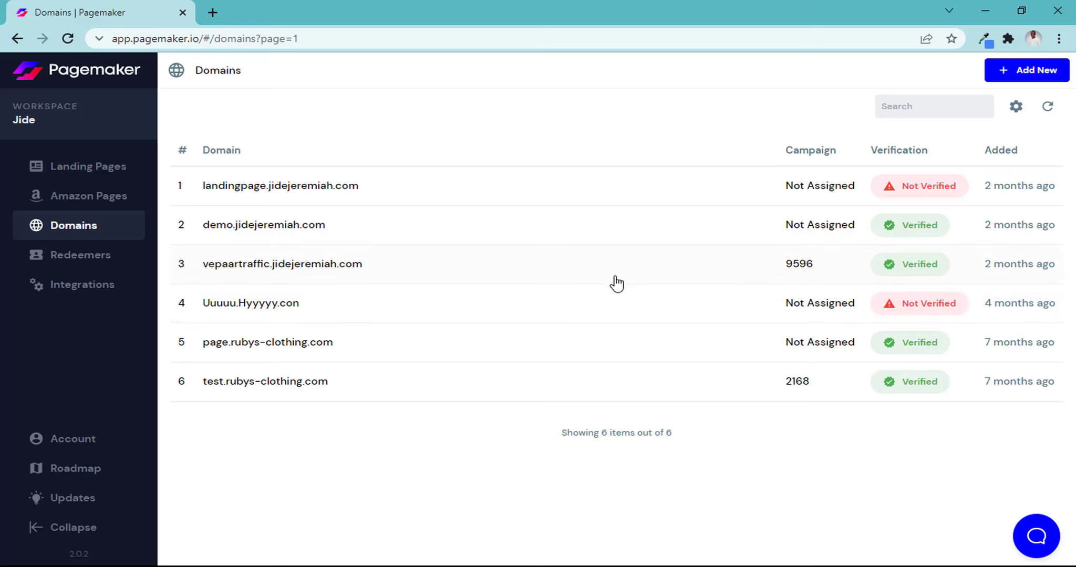
# Create a new page named "about us" in the fourth landing page of the list
pyautogui.click(84, 173)
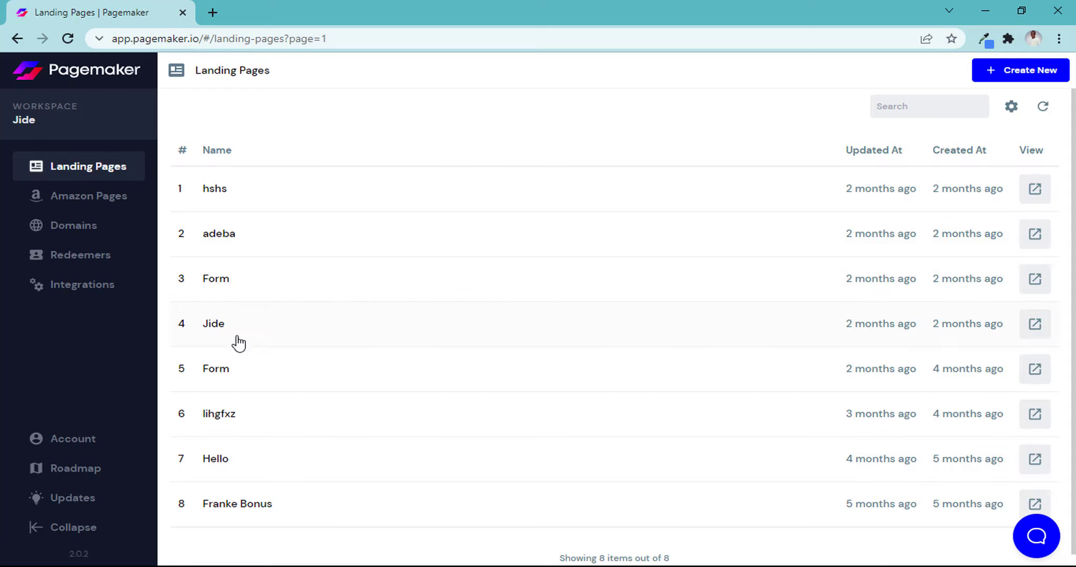
pyautogui.click(235, 339)
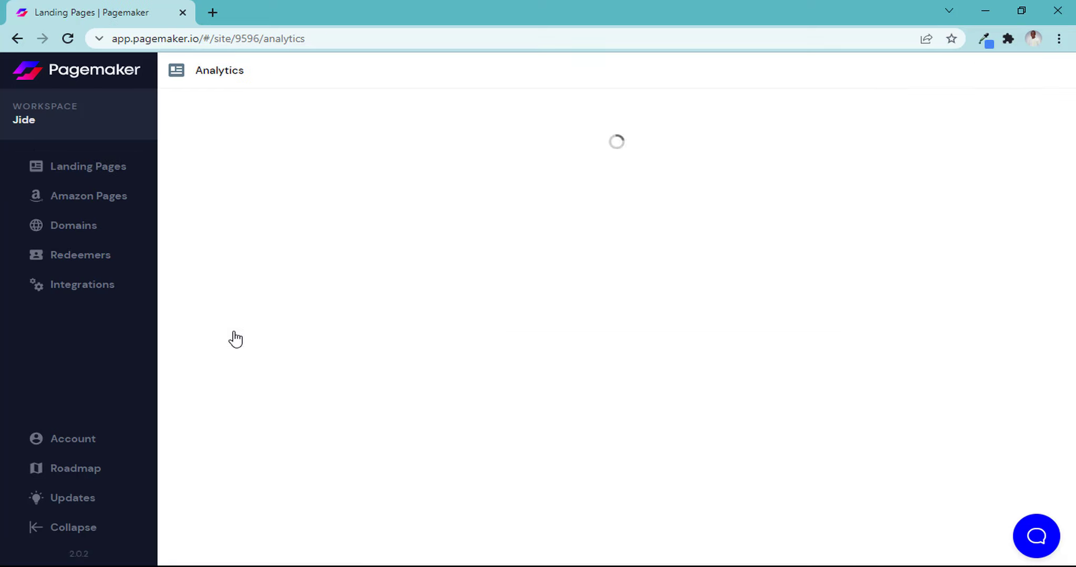
pyautogui.click(231, 148)
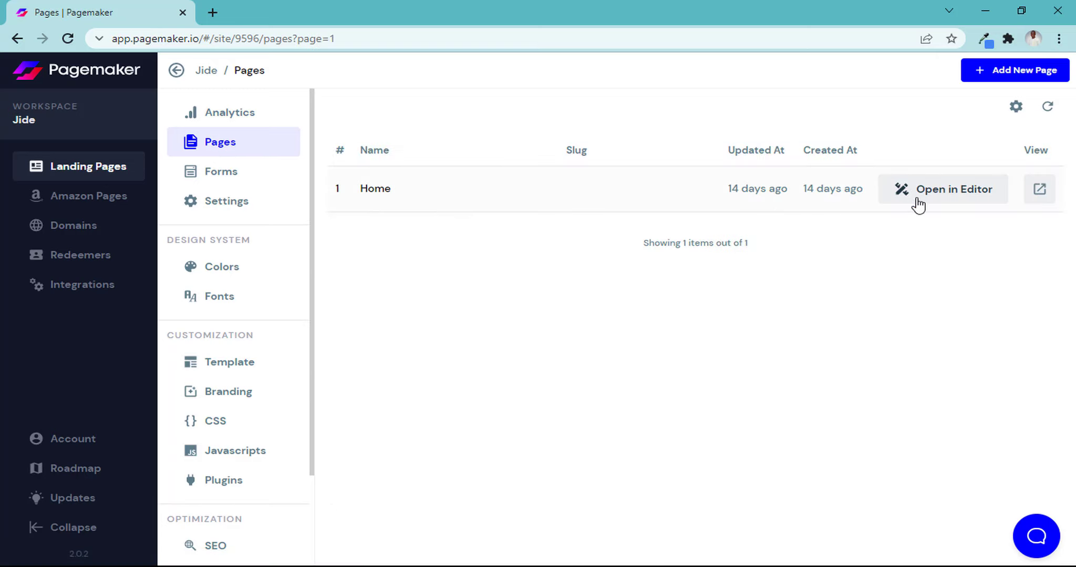
pyautogui.click(1014, 76)
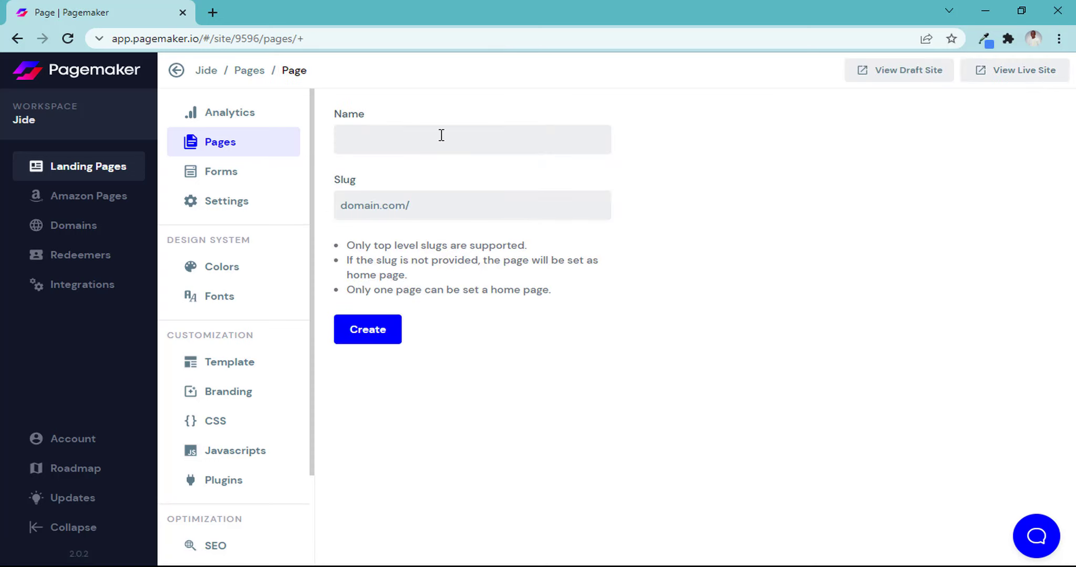
pyautogui.write('about us')
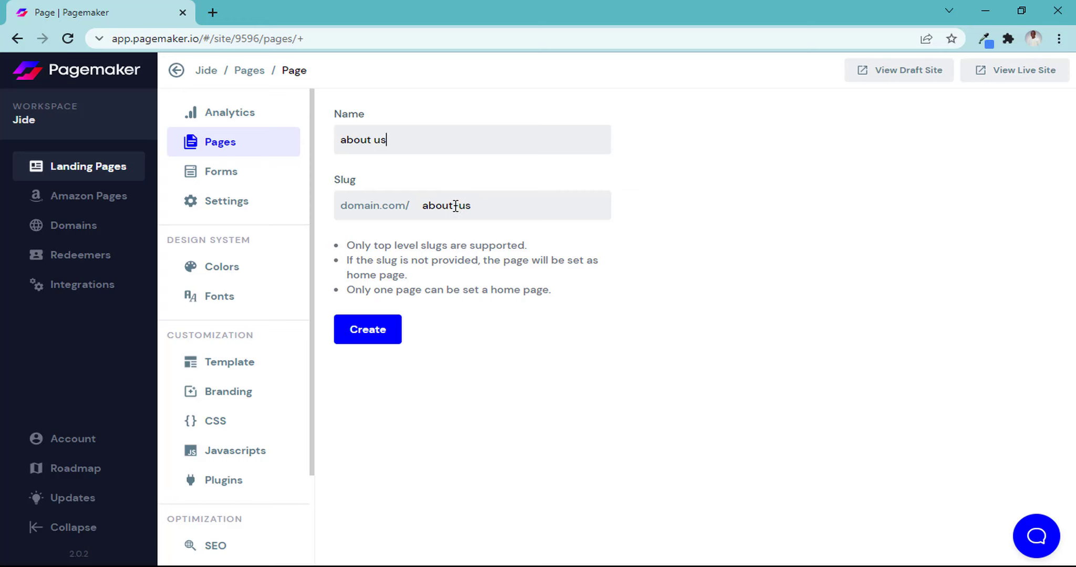
pyautogui.click(380, 335)
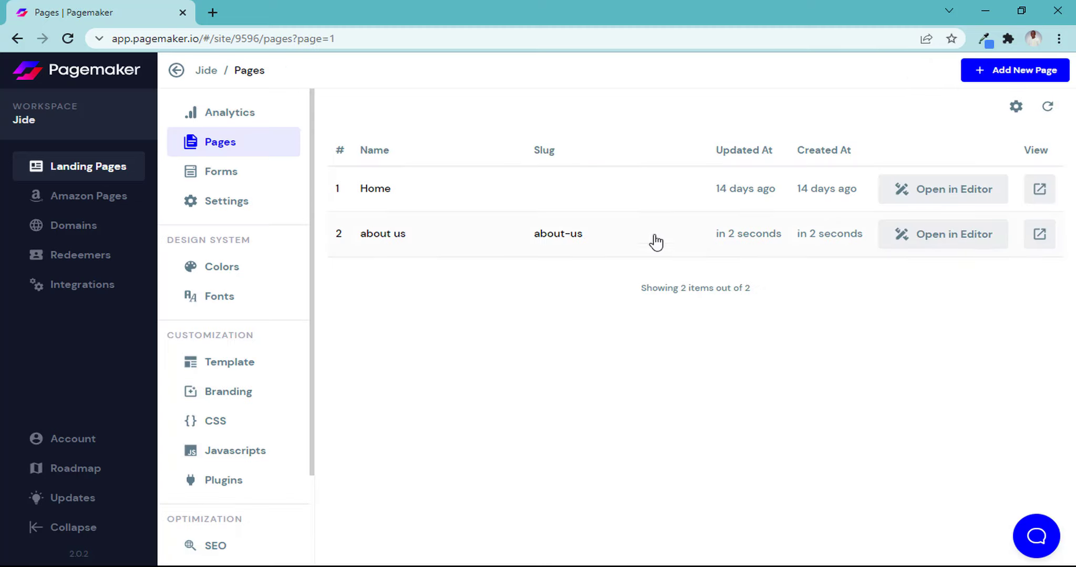
# View the live "about us" page, highlight the subdomain in its web address, and return to the site's pages list
pyautogui.click(1042, 234)
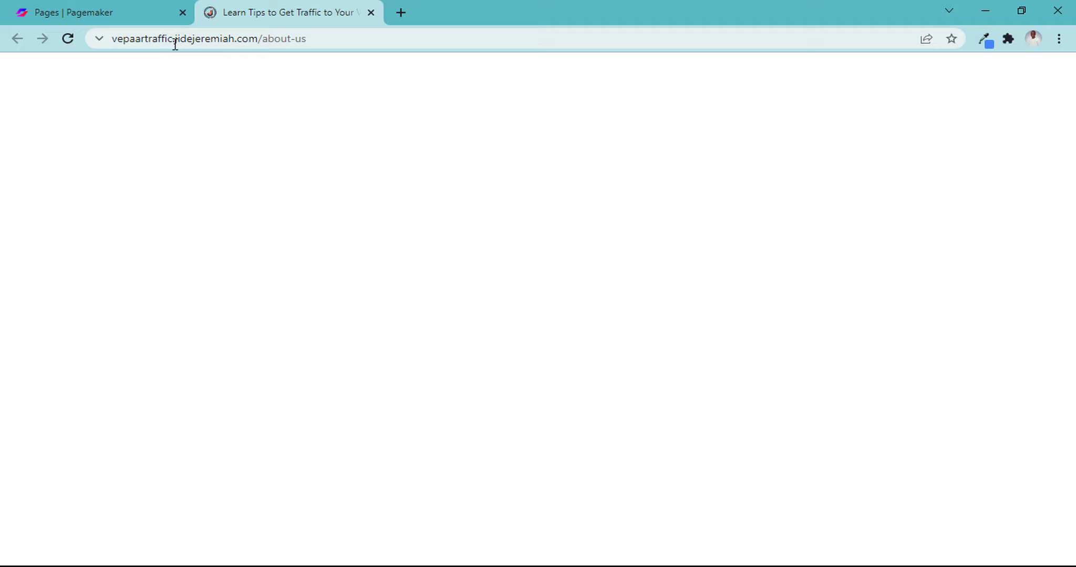
pyautogui.moveTo(175, 42); pyautogui.dragTo(61, 38)
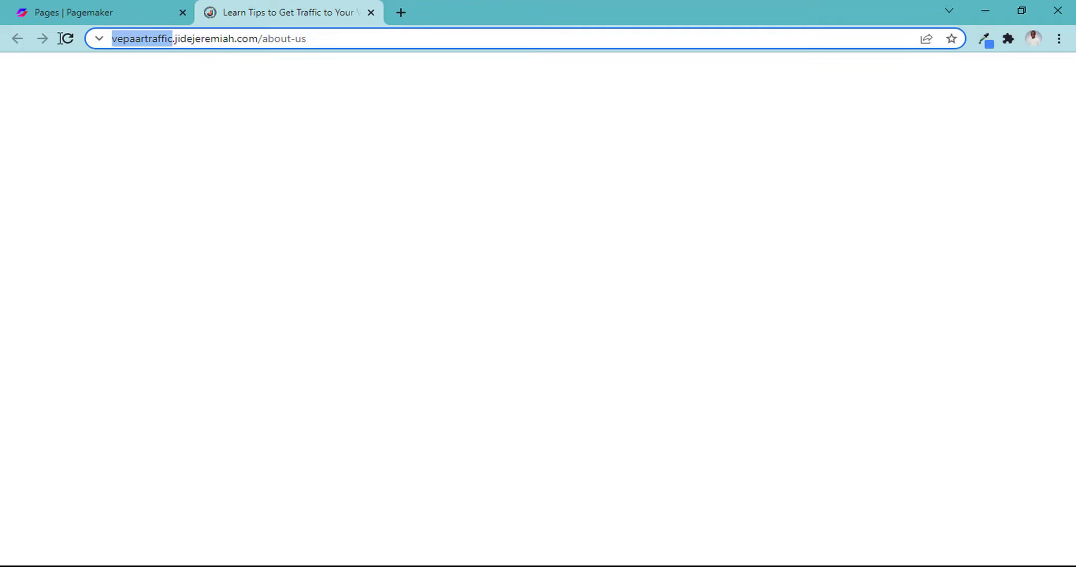
pyautogui.moveTo(61, 38); pyautogui.dragTo(62, 39)
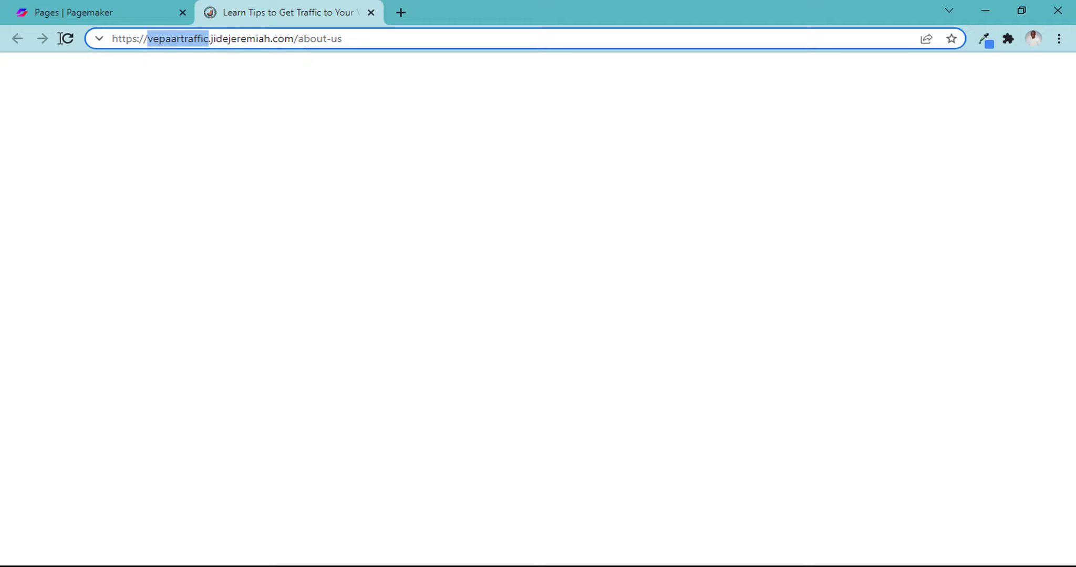
pyautogui.click(152, 6)
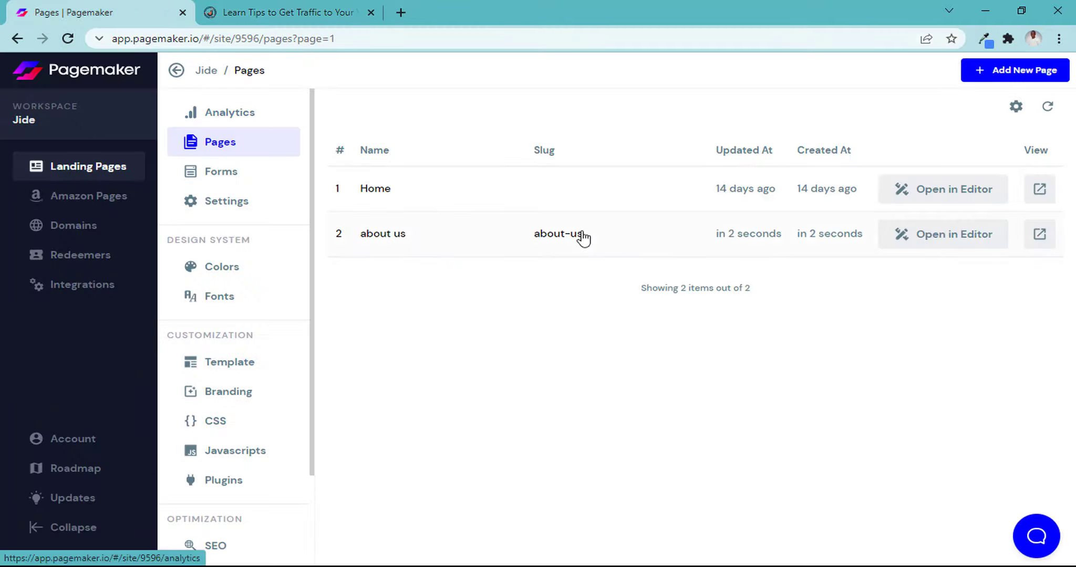
# Create another page for the site named "Contact Us"
pyautogui.click(999, 71)
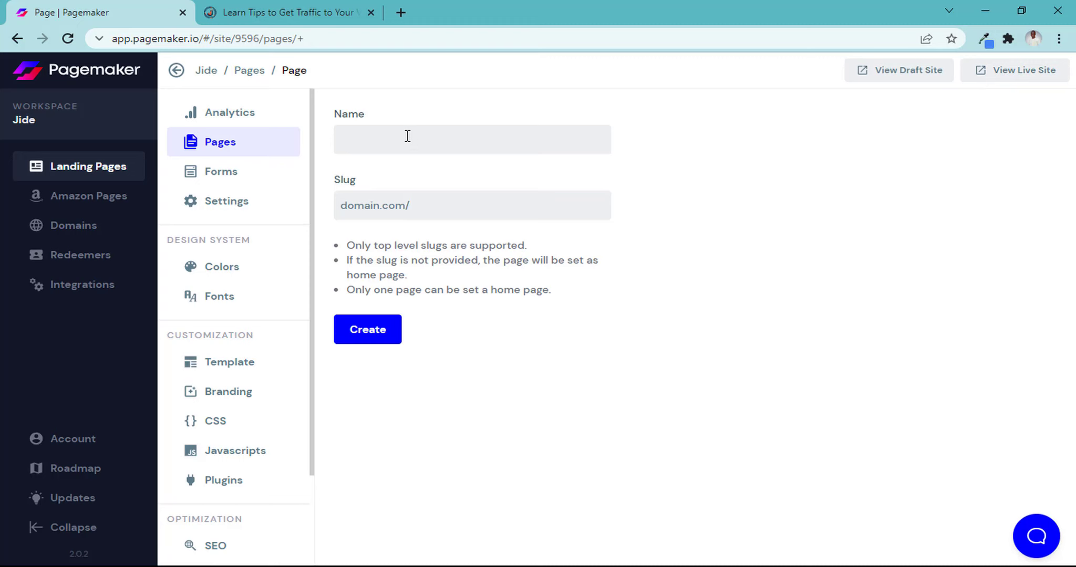
pyautogui.write('con')
pyautogui.press('BackSpace')
pyautogui.press('BackSpace')
pyautogui.press('BackSpace')
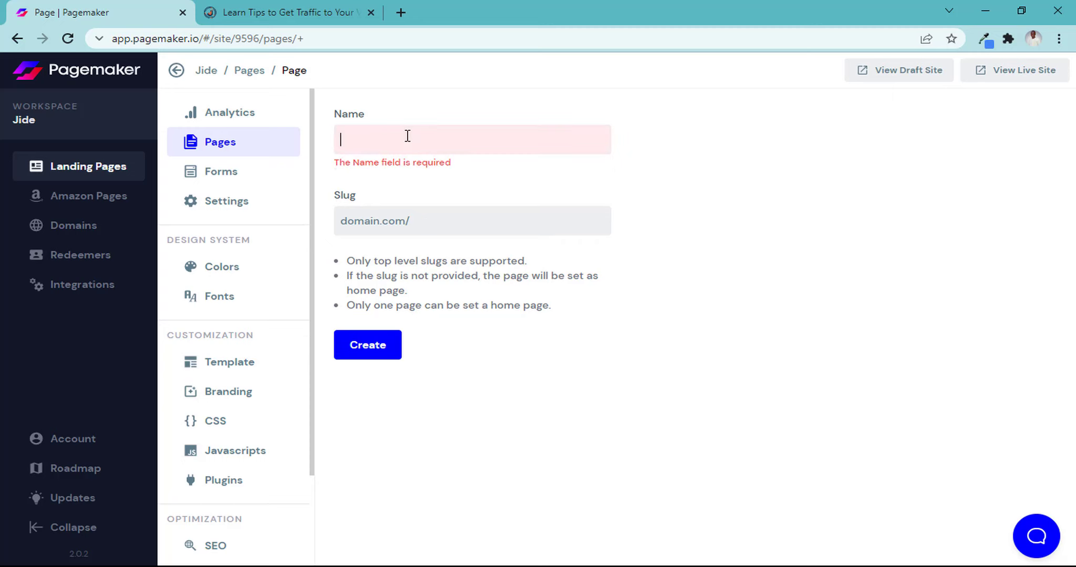
pyautogui.write('Con')
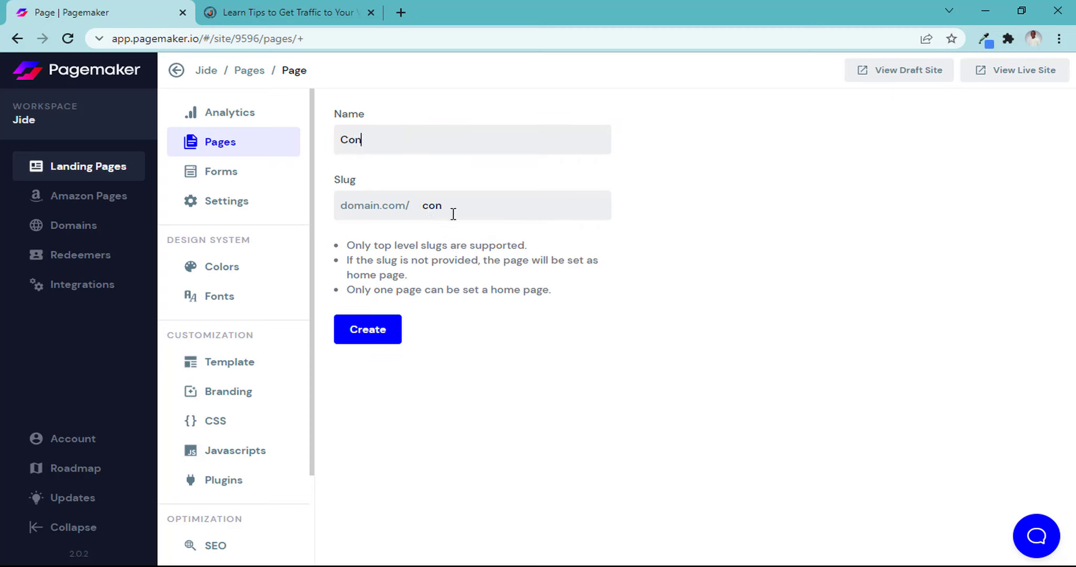
pyautogui.write('tact Us')
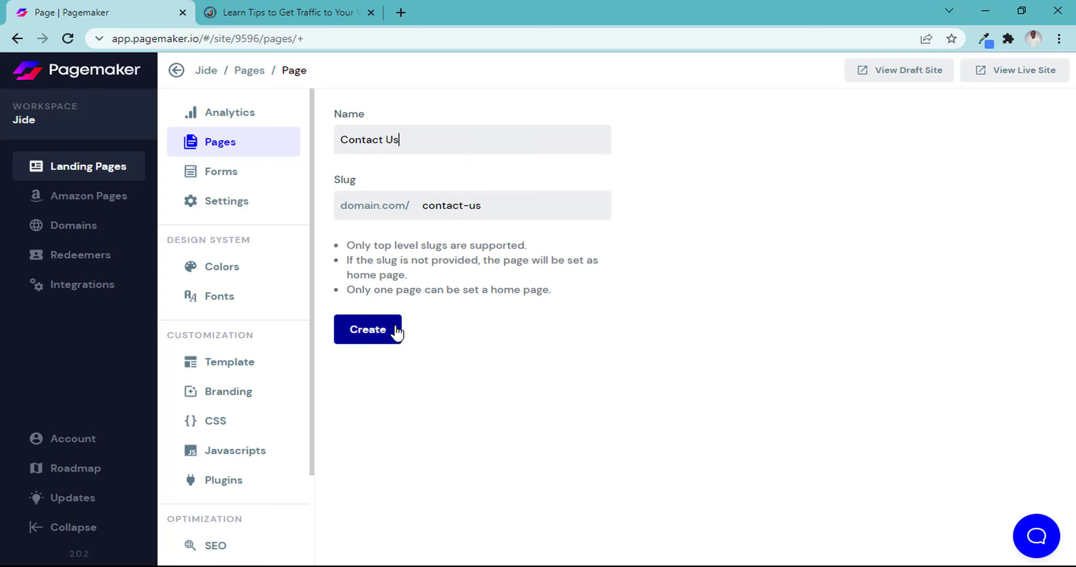
pyautogui.click(375, 329)
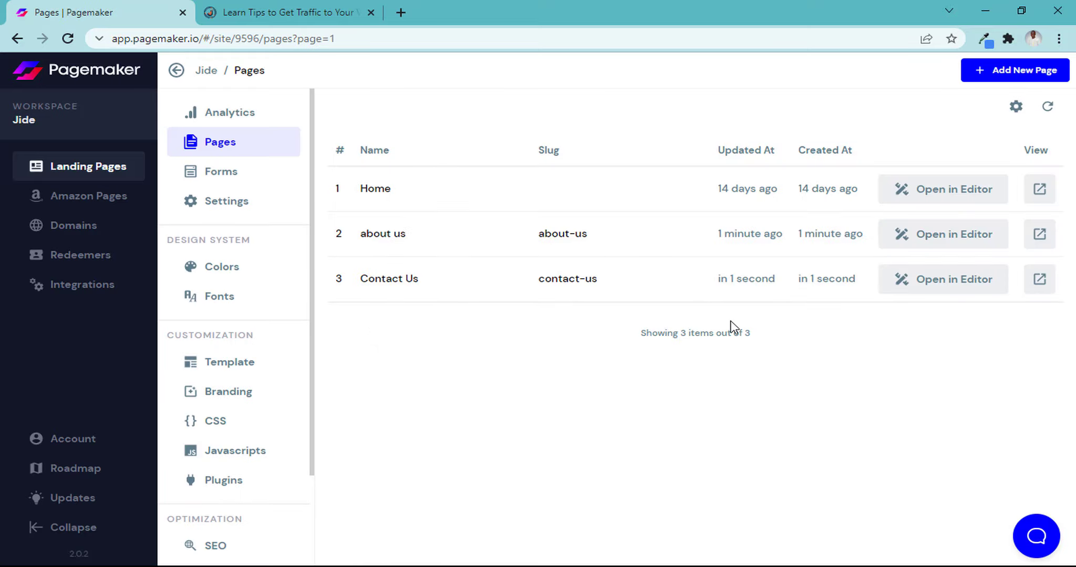
# Create another page for the site named "TOC"
pyautogui.click(1011, 72)
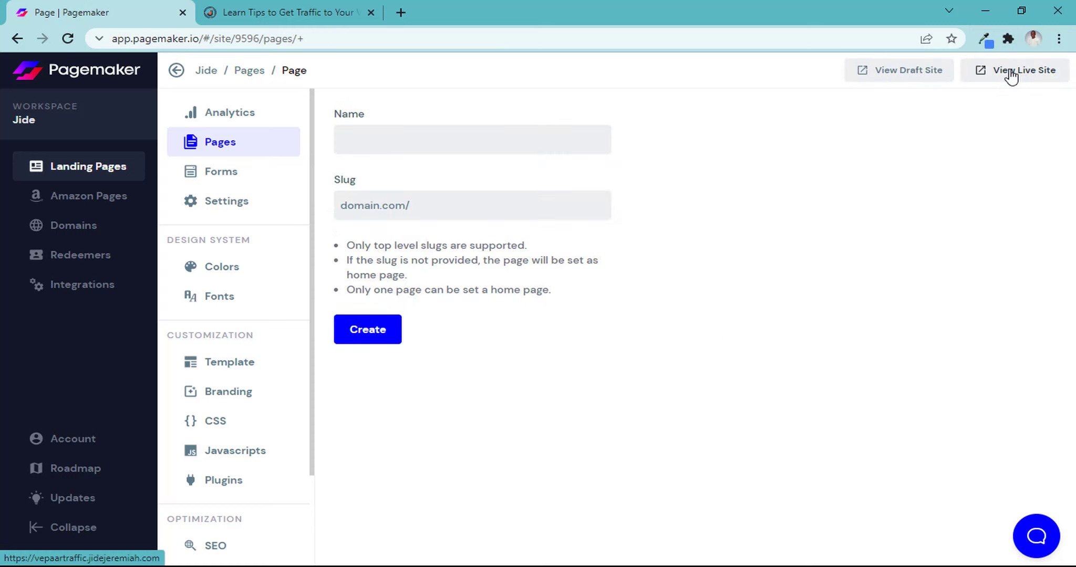
pyautogui.click(565, 151)
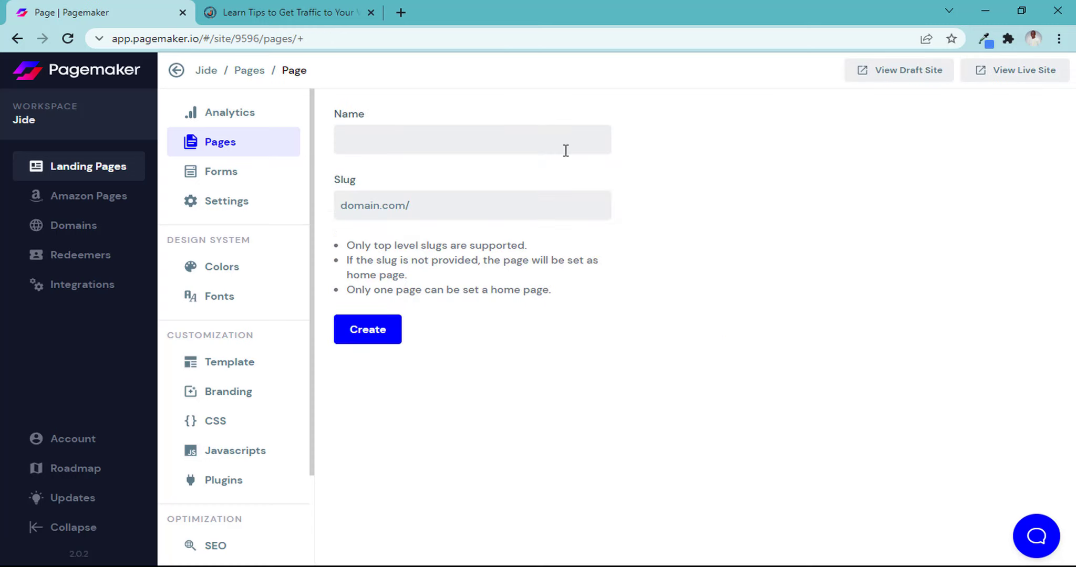
pyautogui.write('TOC')
pyautogui.press('BackSpace')
pyautogui.write('C')
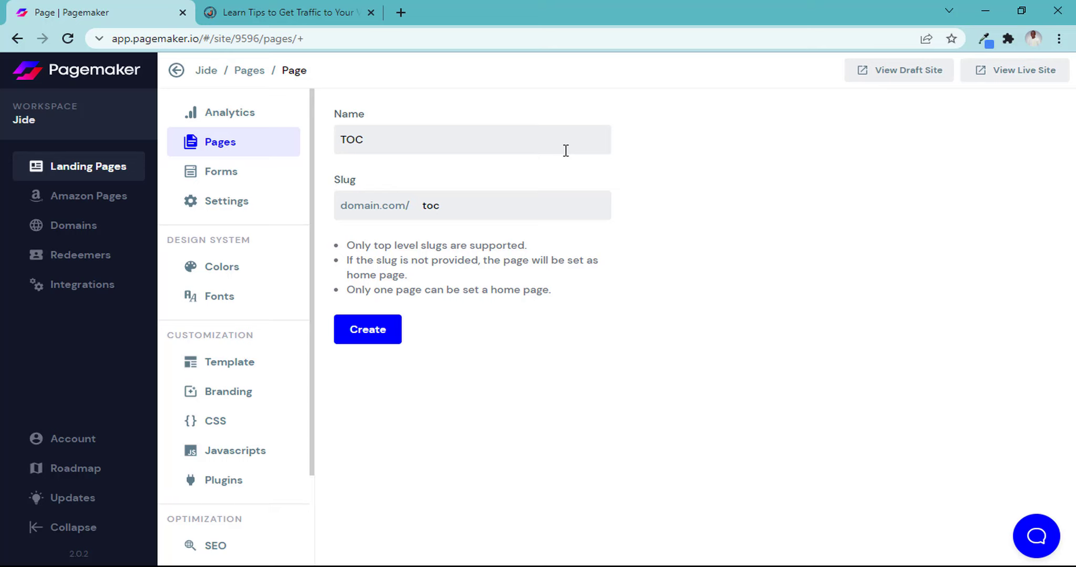
pyautogui.click(384, 340)
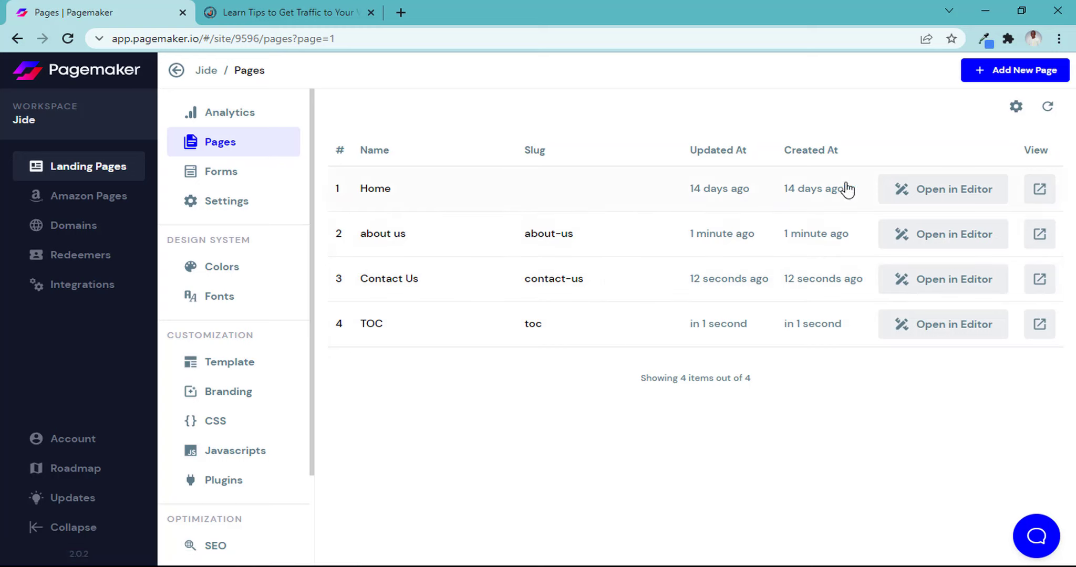
# Create another page for the site named "Privacy Policy"
pyautogui.click(1019, 73)
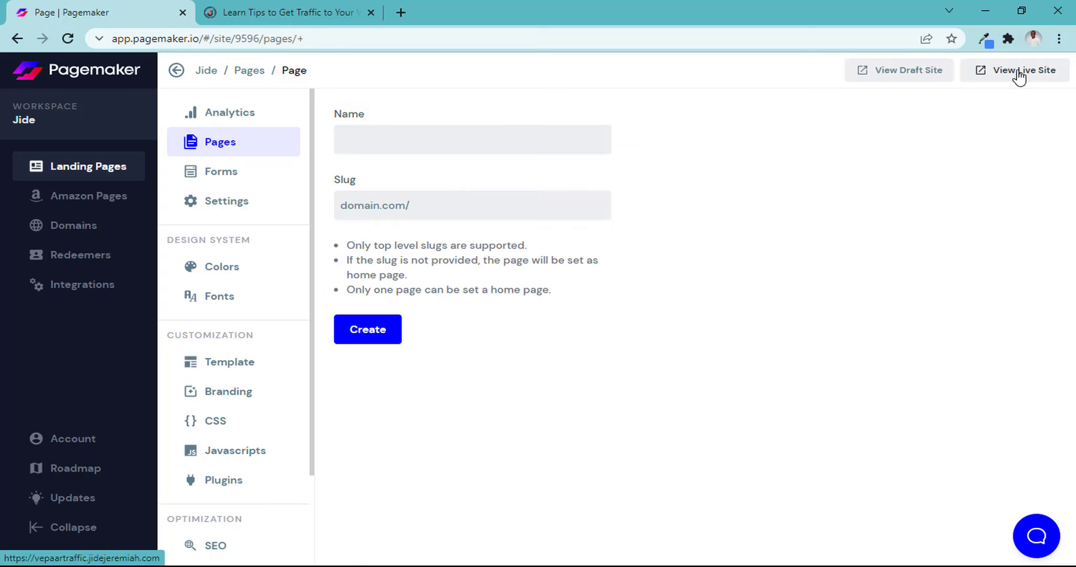
pyautogui.click(407, 131)
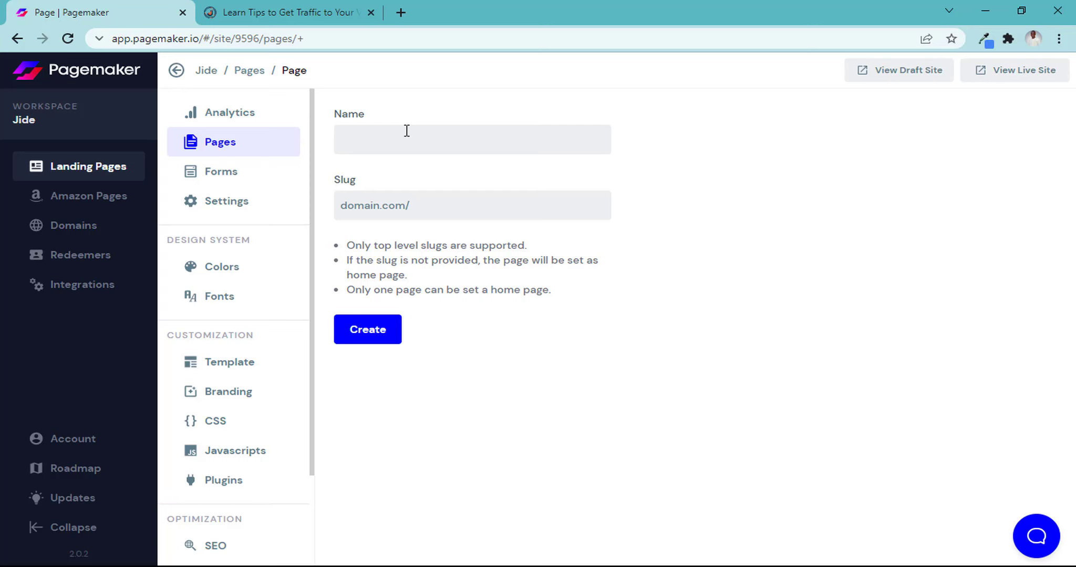
pyautogui.write('Privacy Poli')
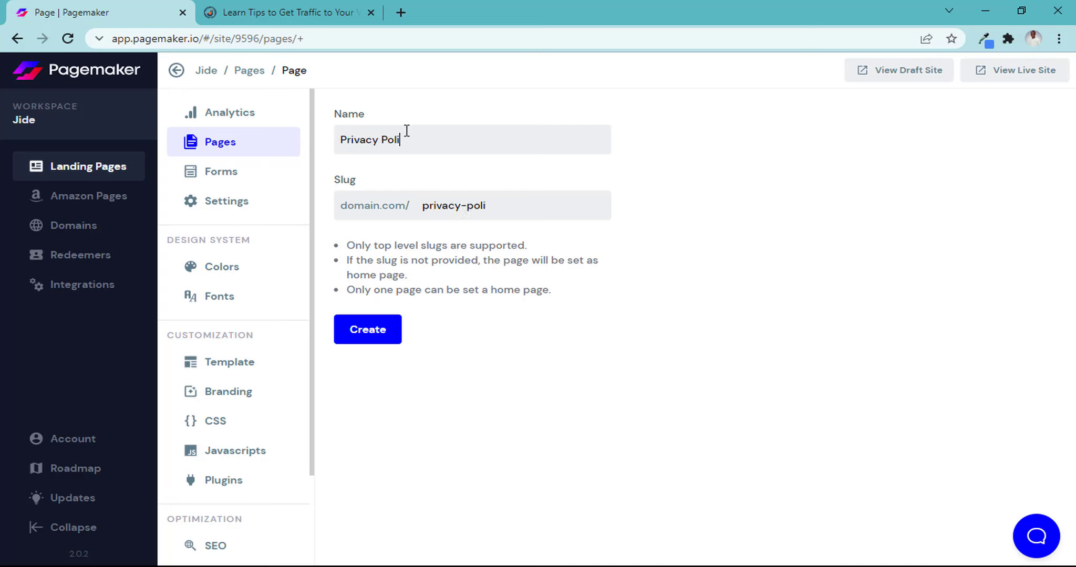
pyautogui.write('cy')
pyautogui.click(363, 331)
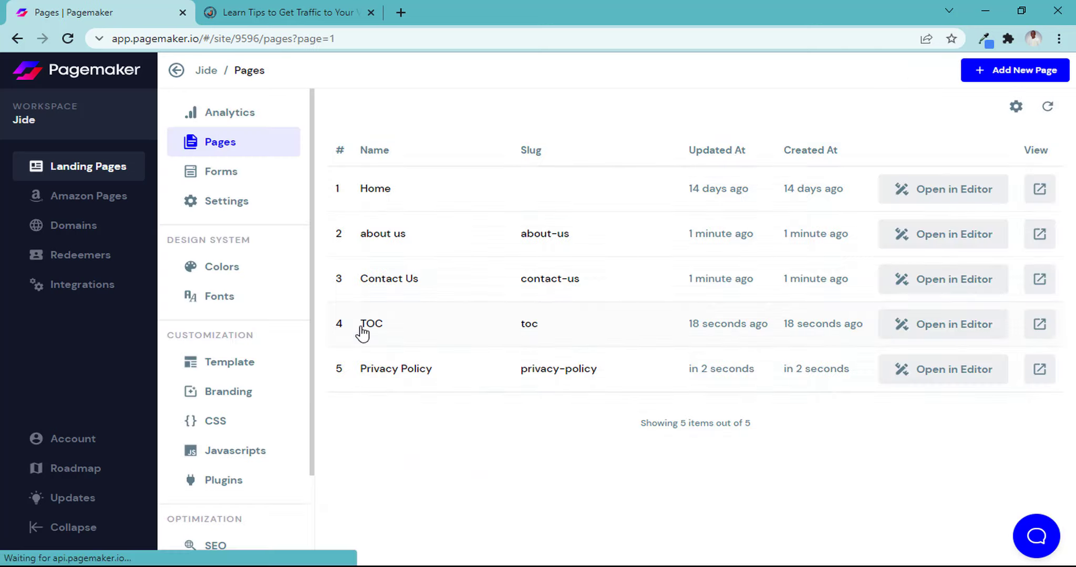
# Try to create another page named "Homepage" and go back to the site's pages list
pyautogui.click(991, 75)
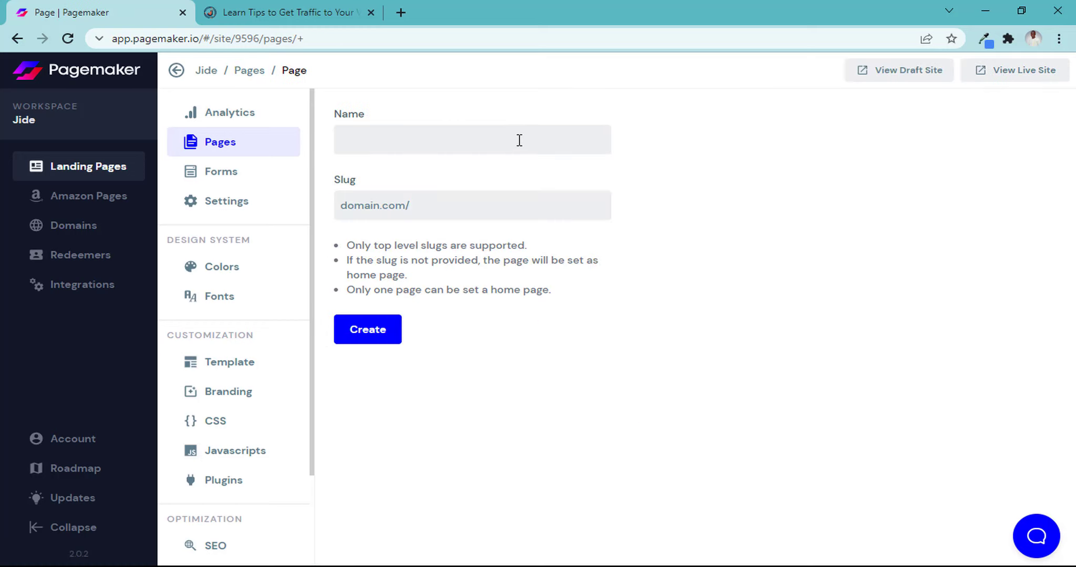
pyautogui.write('Homepag')
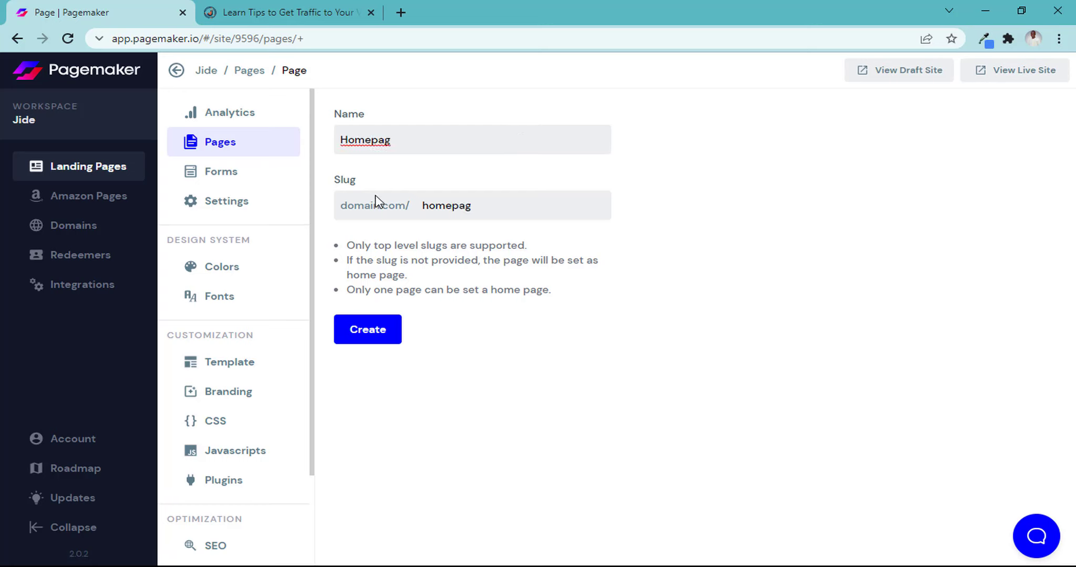
pyautogui.write('e')
pyautogui.click(366, 338)
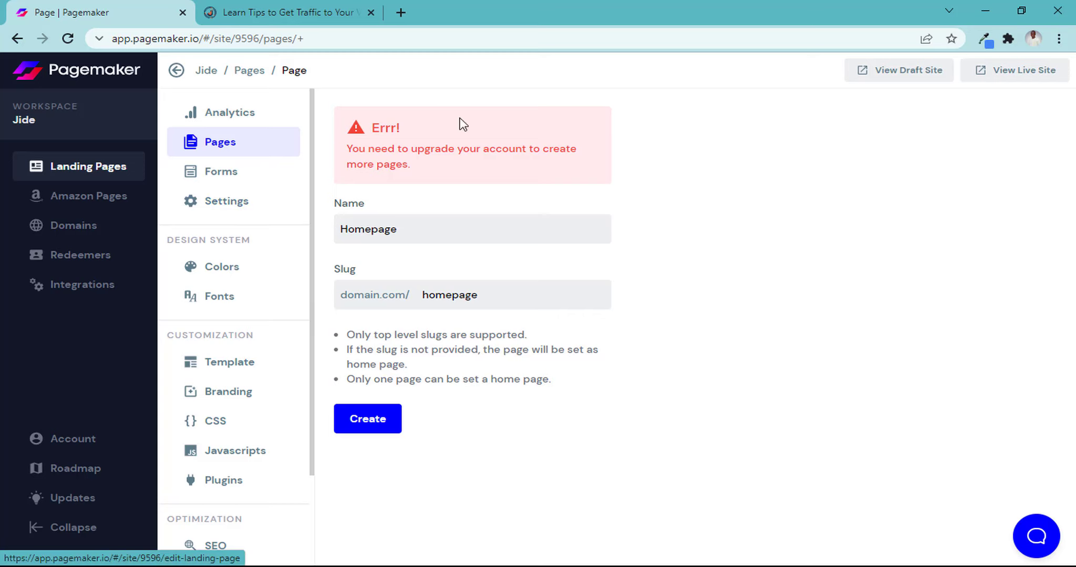
pyautogui.click(252, 73)
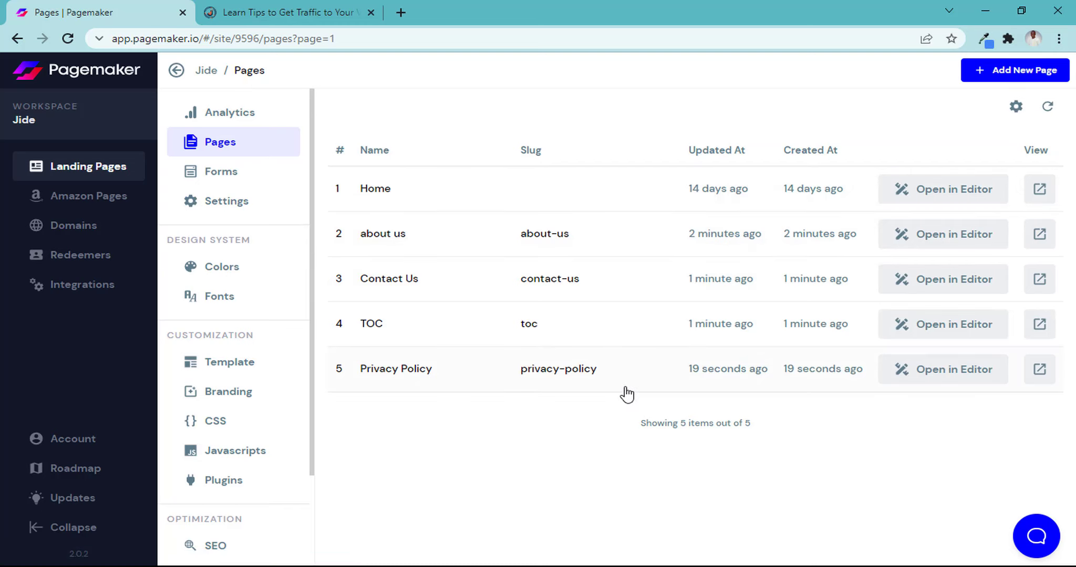
# Open the "about us" page in the editor and add the ready-made Johan module from the About us category
pyautogui.click(932, 245)
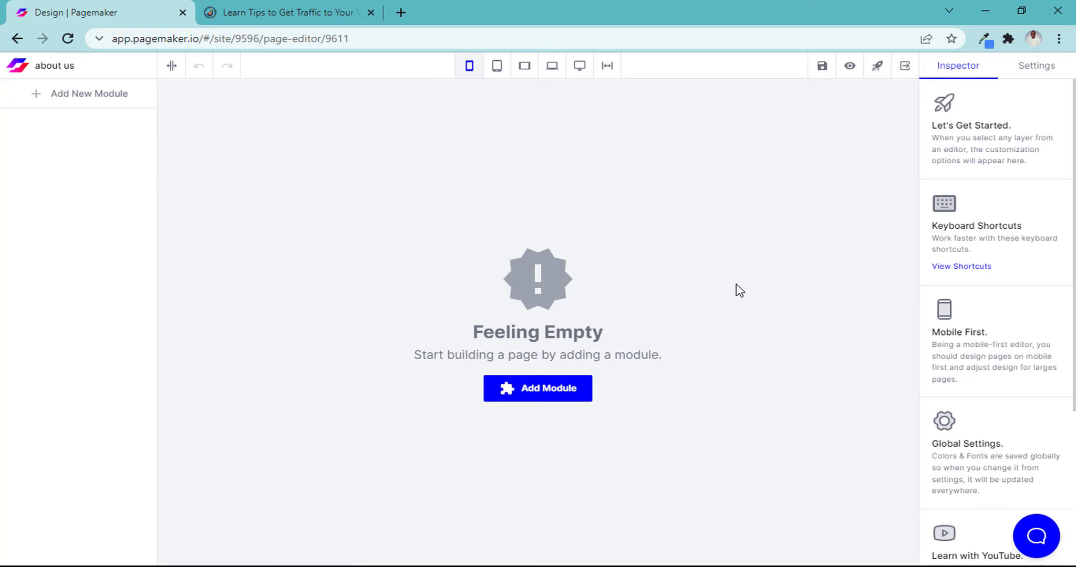
pyautogui.click(559, 391)
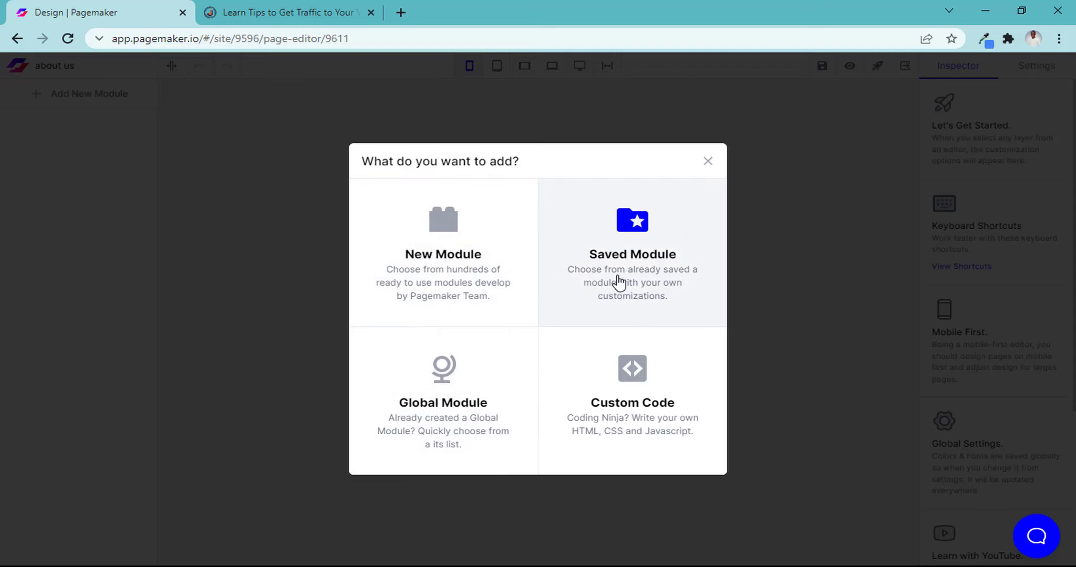
pyautogui.click(471, 280)
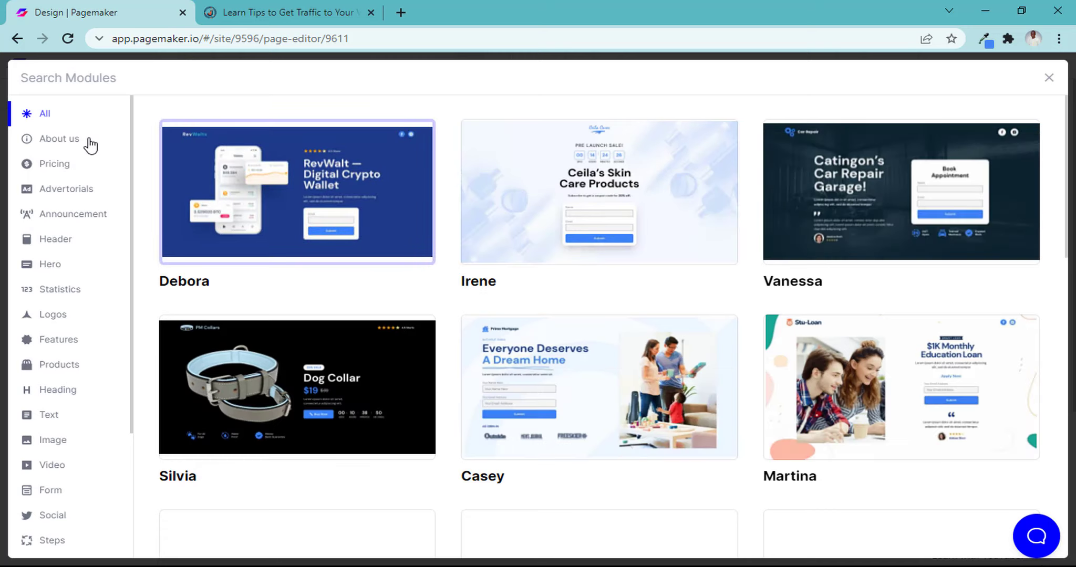
pyautogui.click(81, 142)
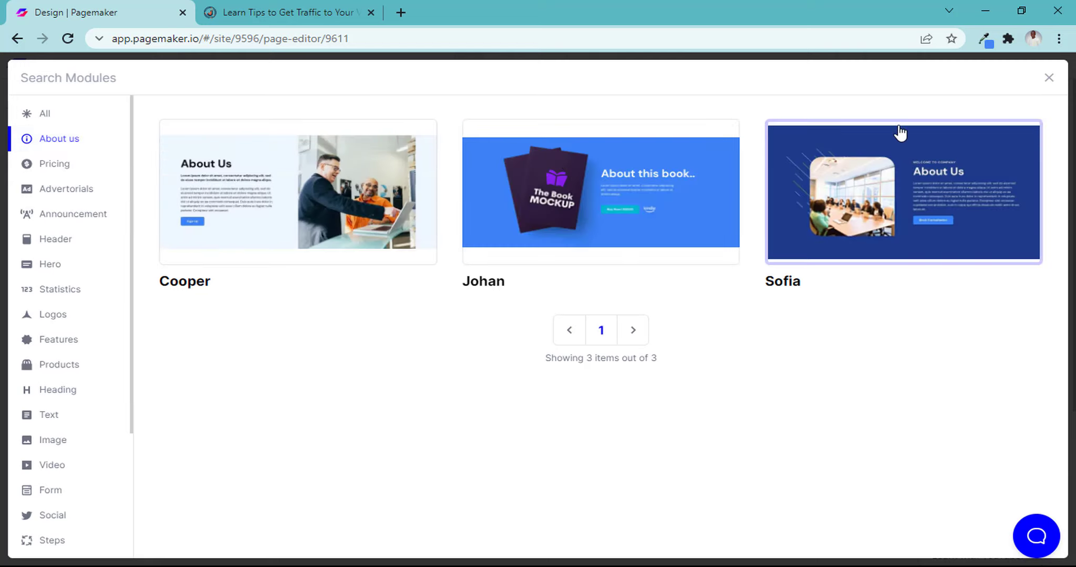
pyautogui.click(624, 195)
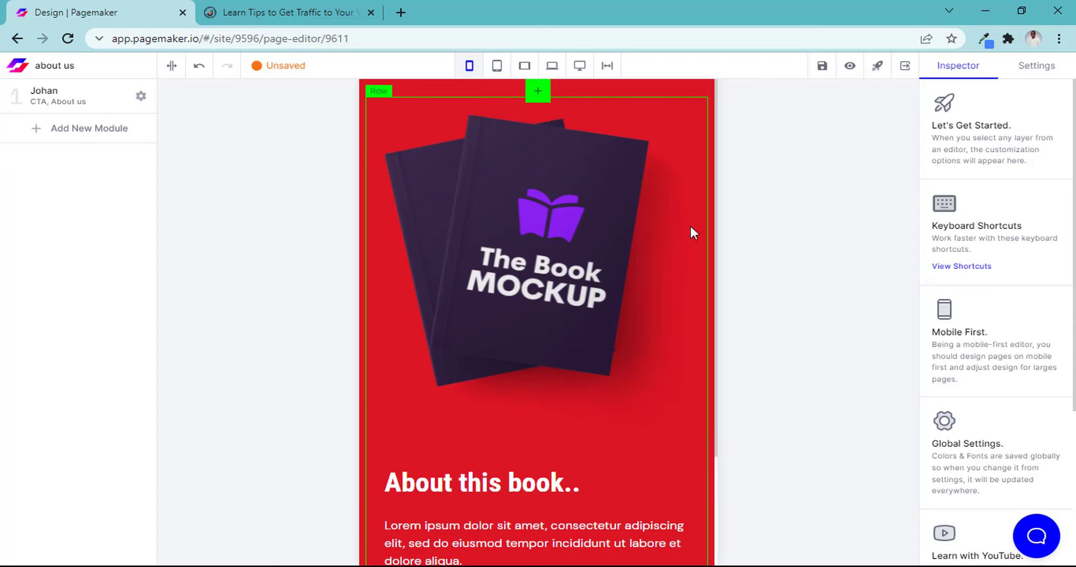
# Set the Johan module's background color to Blue 500, trying Cool Gray 500, Cool Gray 50, Yellow 500 and Violet 500 first
pyautogui.click(710, 83)
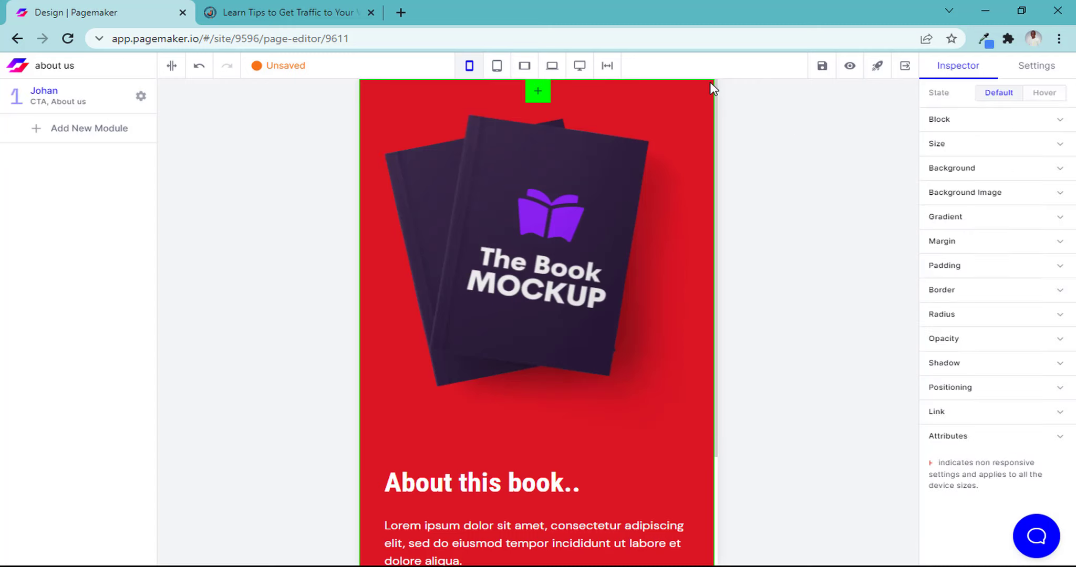
pyautogui.click(1039, 78)
pyautogui.click(967, 73)
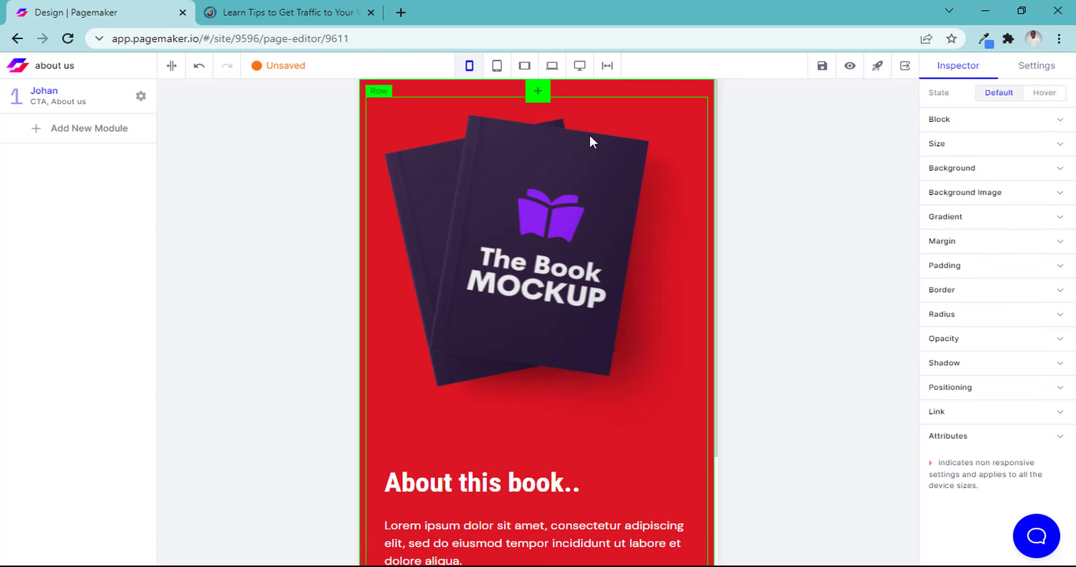
pyautogui.click(1036, 75)
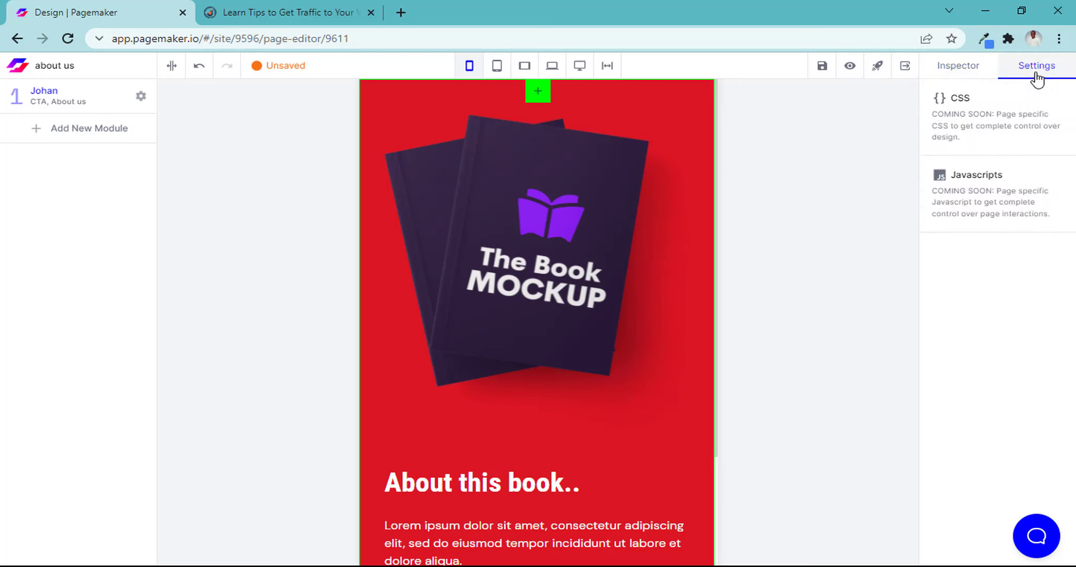
pyautogui.click(959, 76)
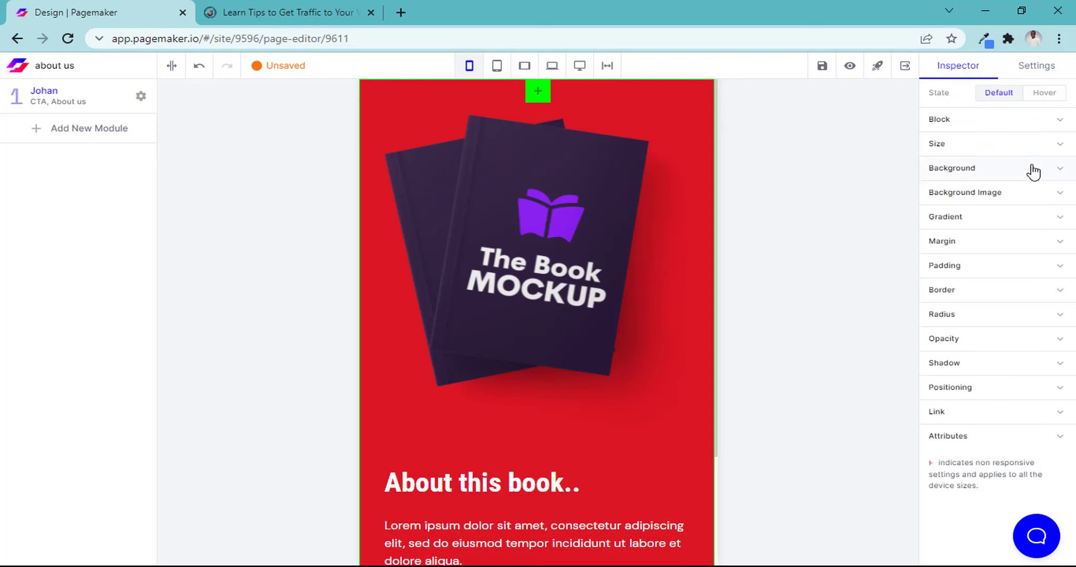
pyautogui.click(1064, 169)
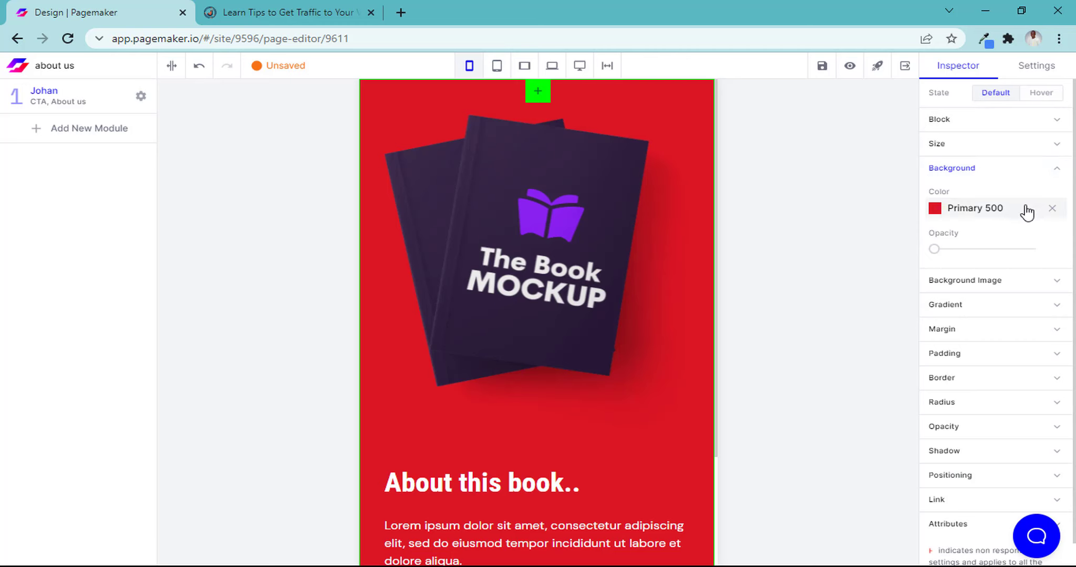
pyautogui.click(985, 217)
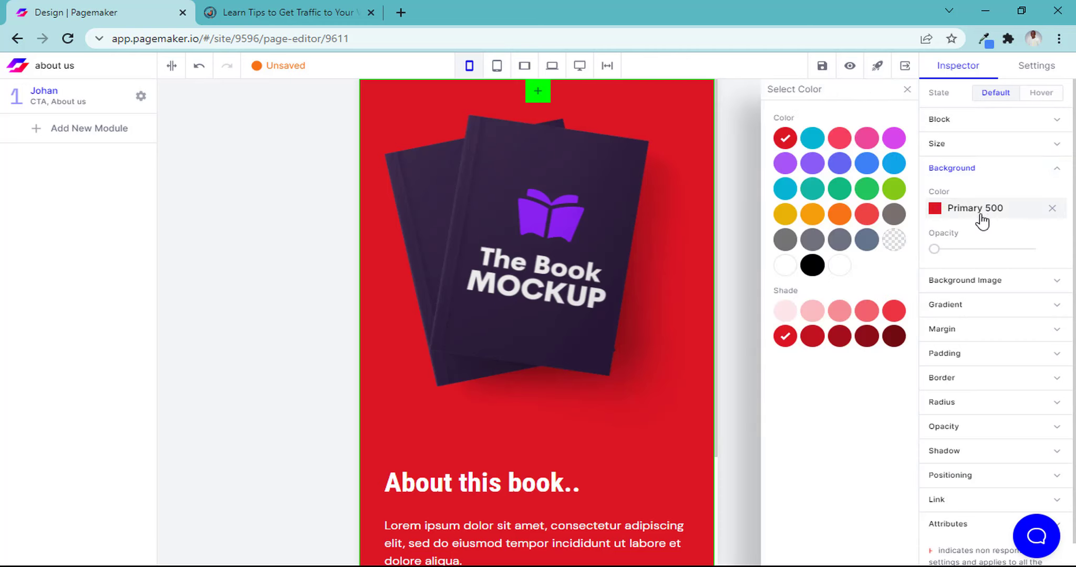
pyautogui.click(839, 240)
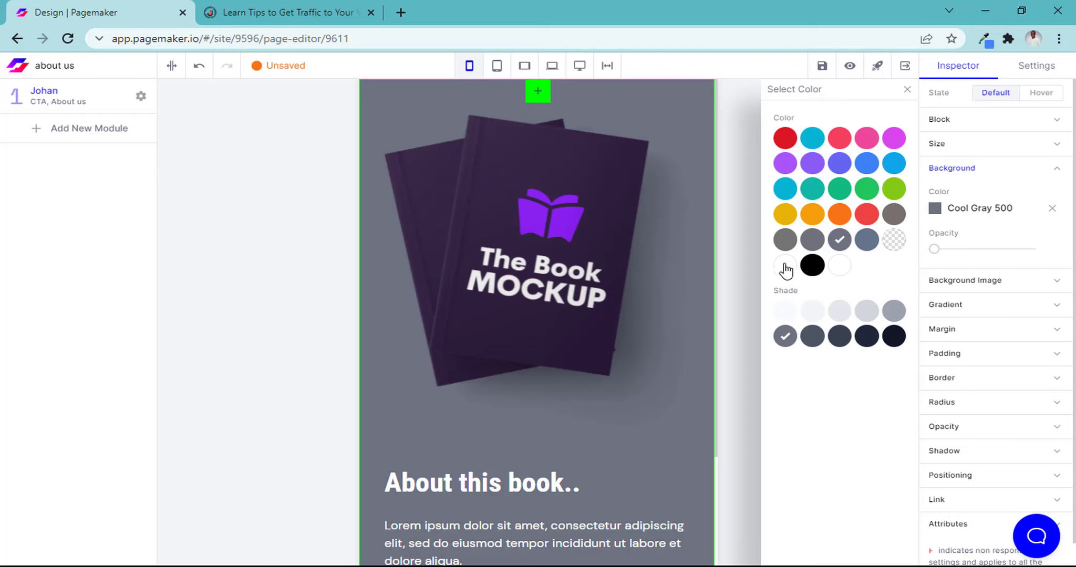
pyautogui.click(784, 318)
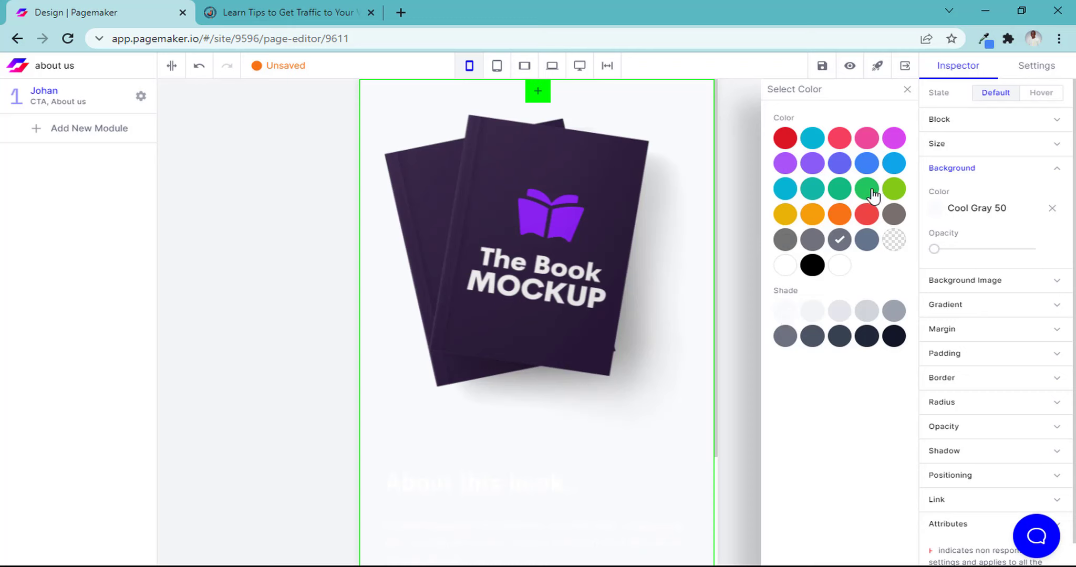
pyautogui.click(785, 215)
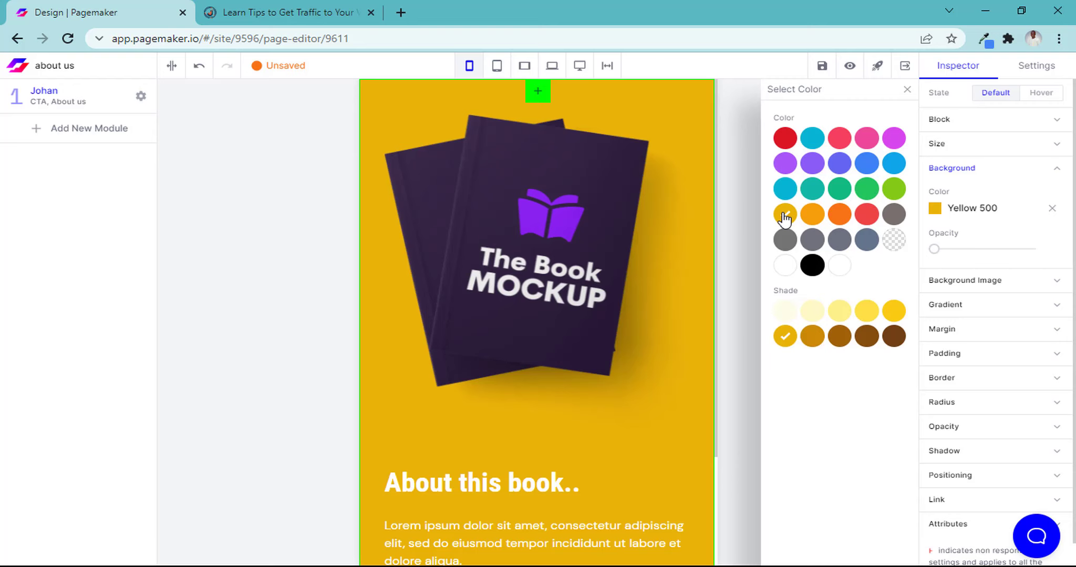
pyautogui.click(810, 164)
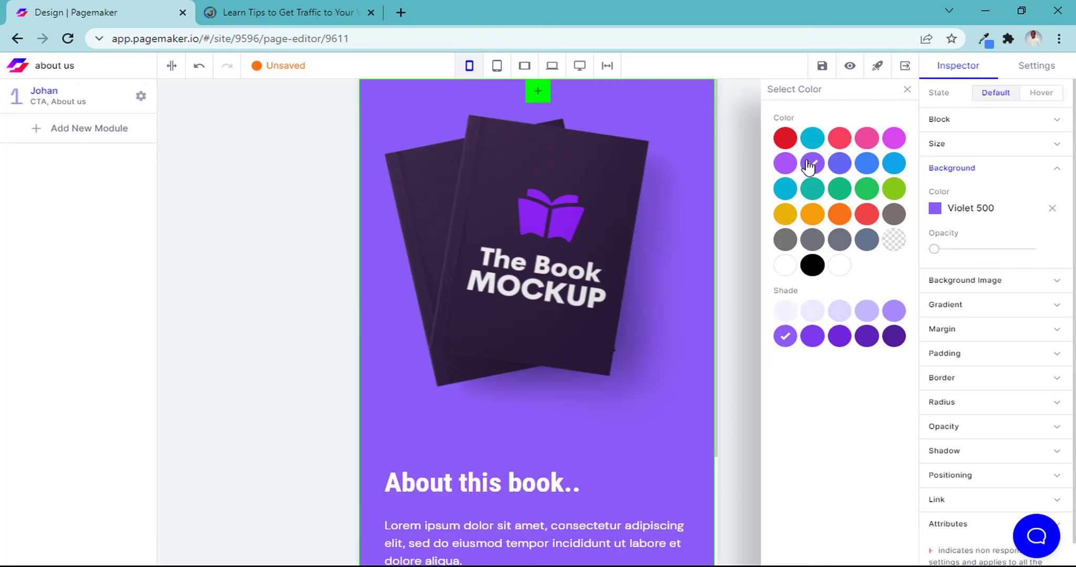
pyautogui.click(863, 169)
# Save and publish the "about us" page, and reload its live version in the other browser tab
pyautogui.click(821, 72)
pyautogui.click(877, 65)
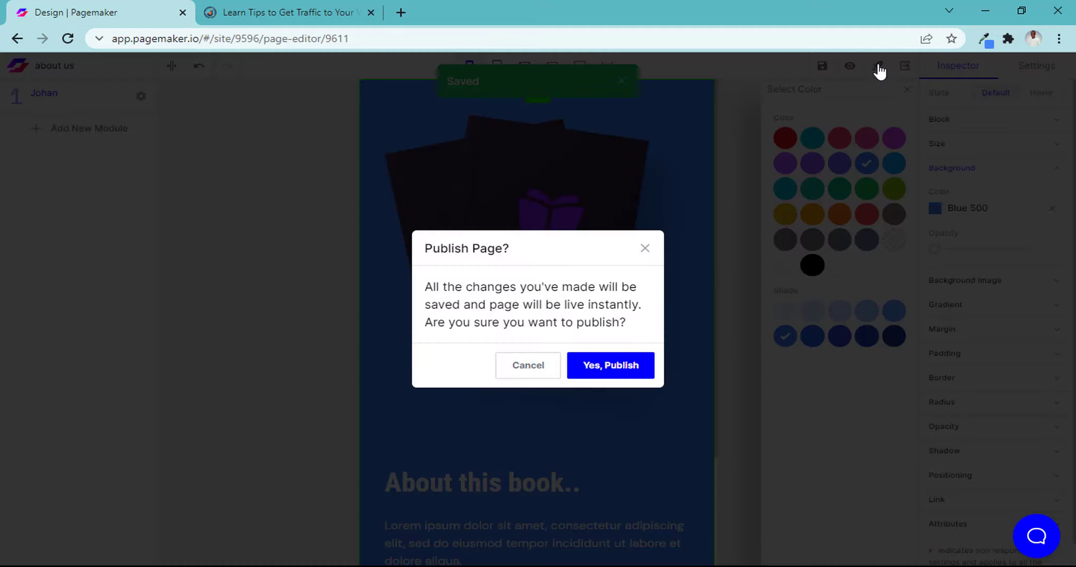
pyautogui.click(608, 364)
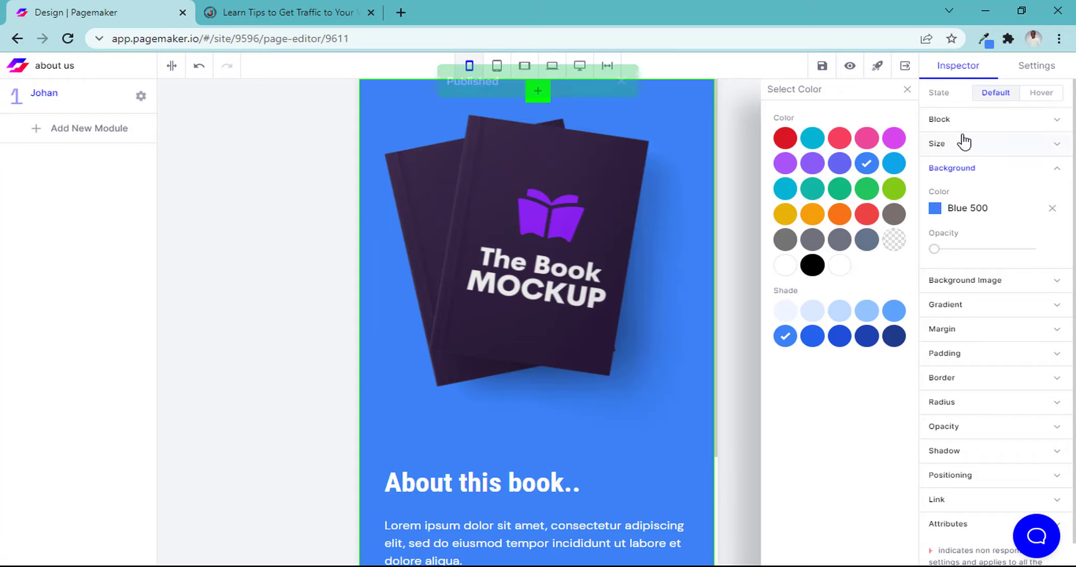
pyautogui.click(302, 7)
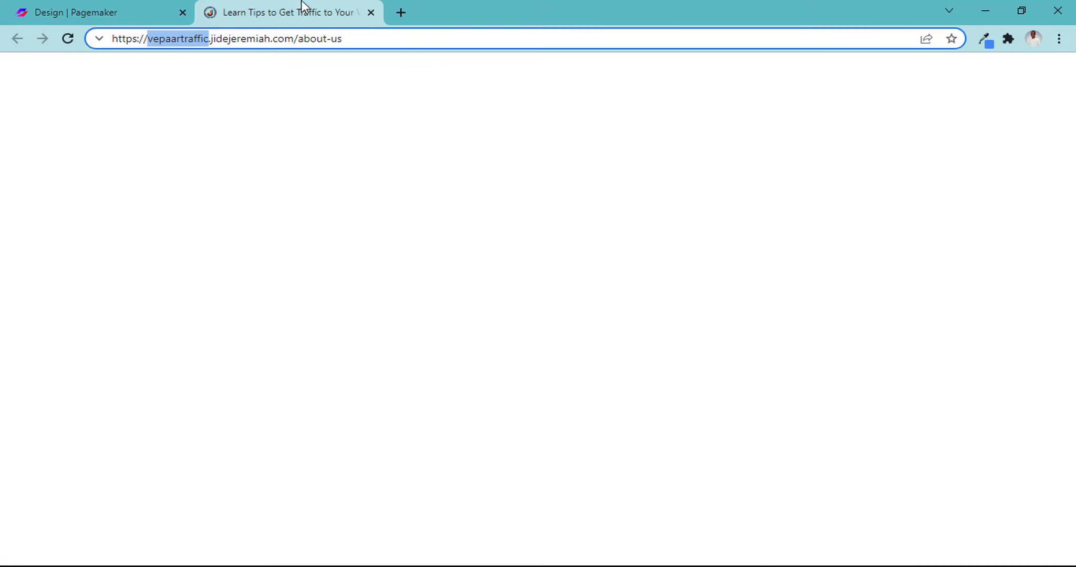
pyautogui.click(64, 44)
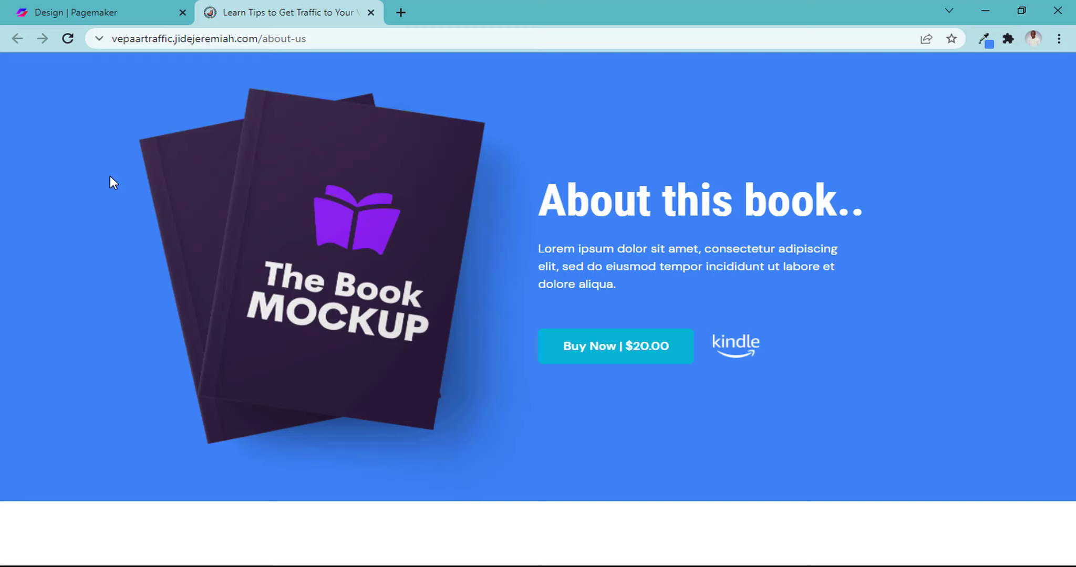
# Inspect the settings of the book image and its row in the page editor, and exit the editor
pyautogui.click(107, 11)
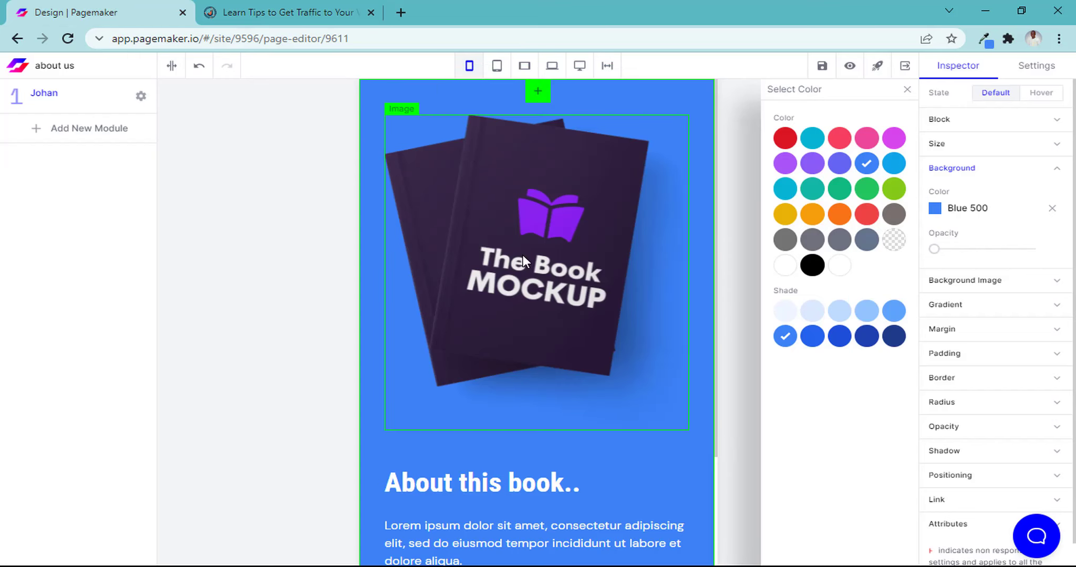
pyautogui.click(542, 280)
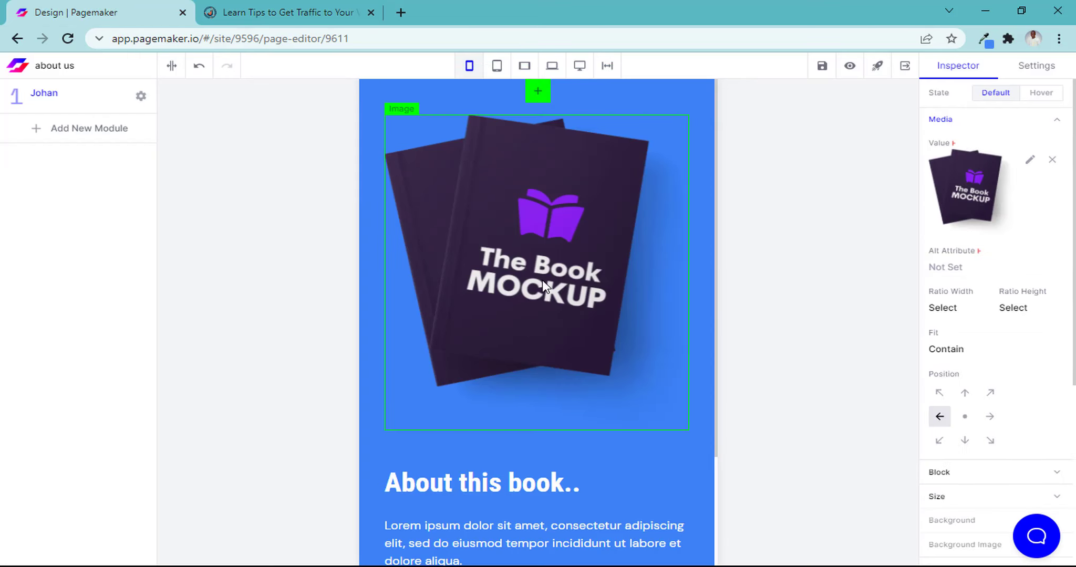
pyautogui.click(527, 510)
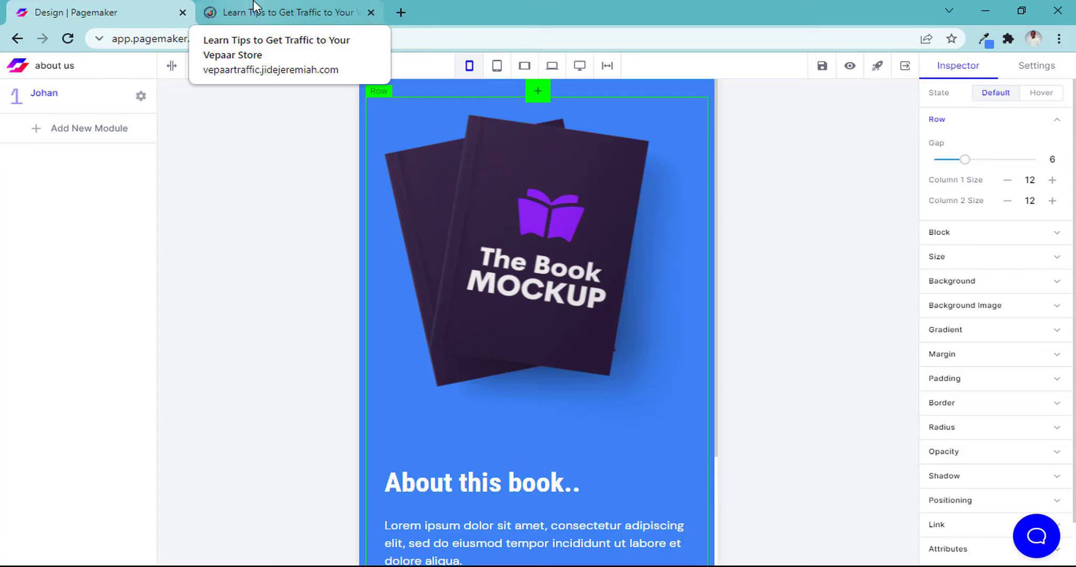
pyautogui.click(912, 65)
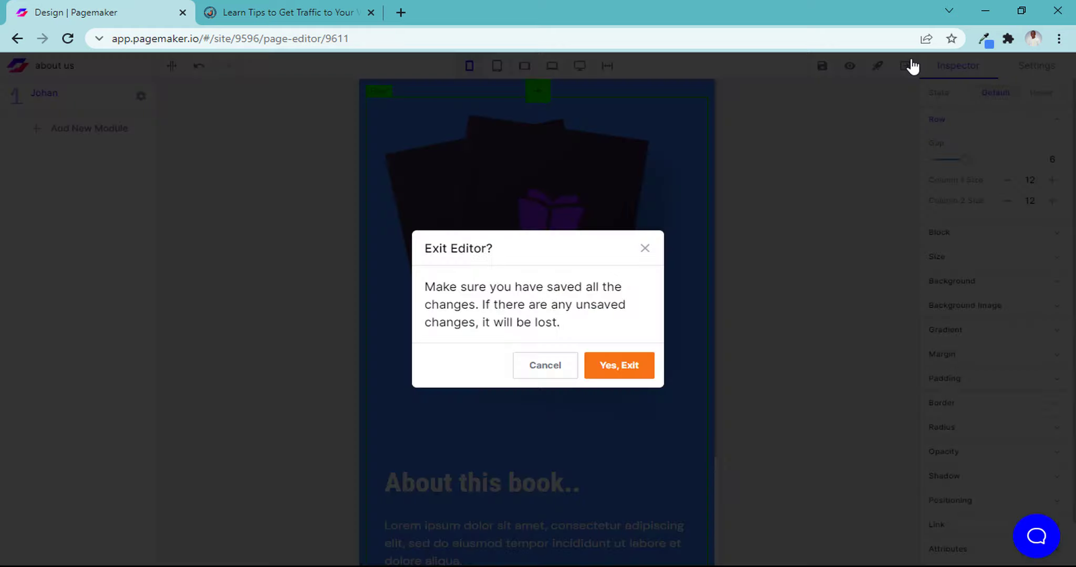
pyautogui.click(595, 378)
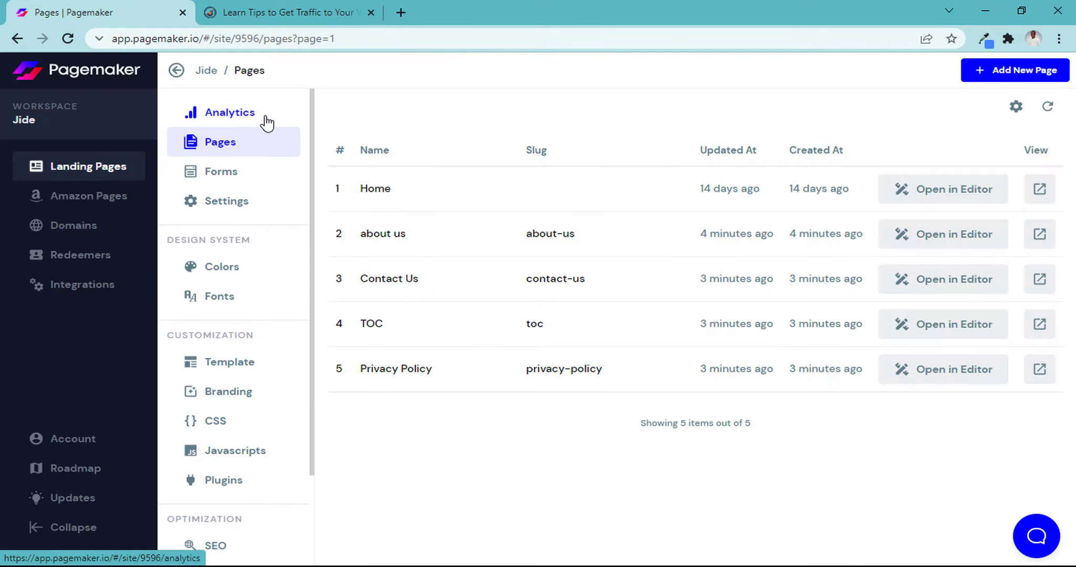
# Review the site's analytics, including the visitors chart and the device and browser breakdowns
pyautogui.click(266, 121)
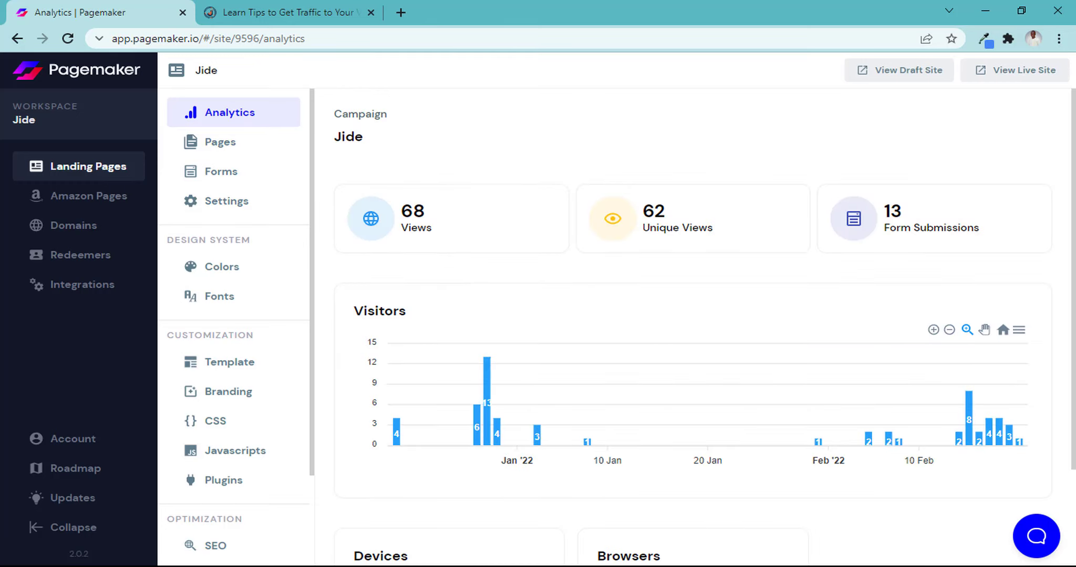
pyautogui.scroll(-2, 693, 325)
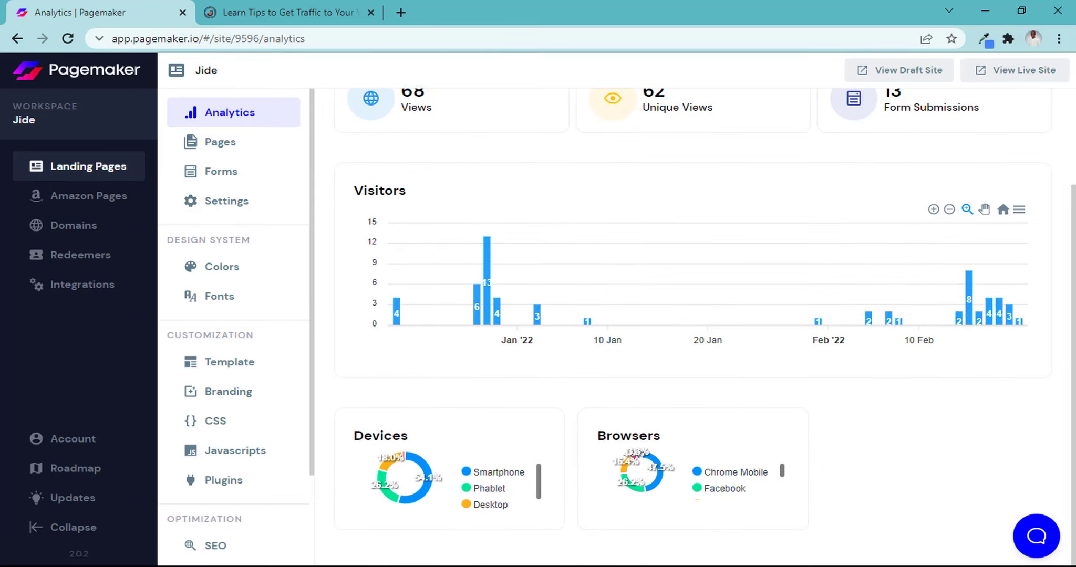
pyautogui.scroll(2, 1073, 129)
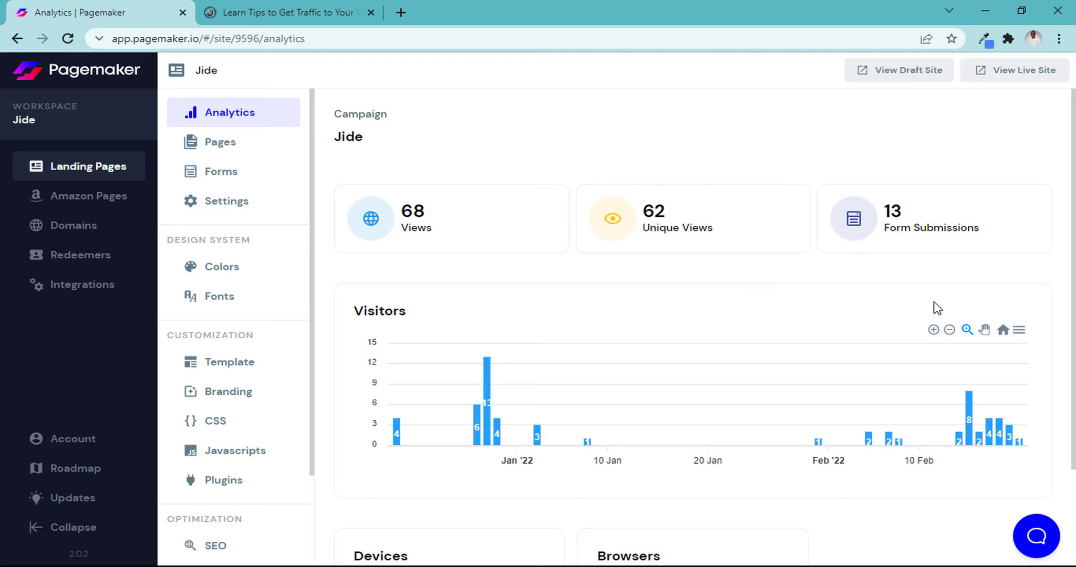
pyautogui.scroll(-2, 694, 315)
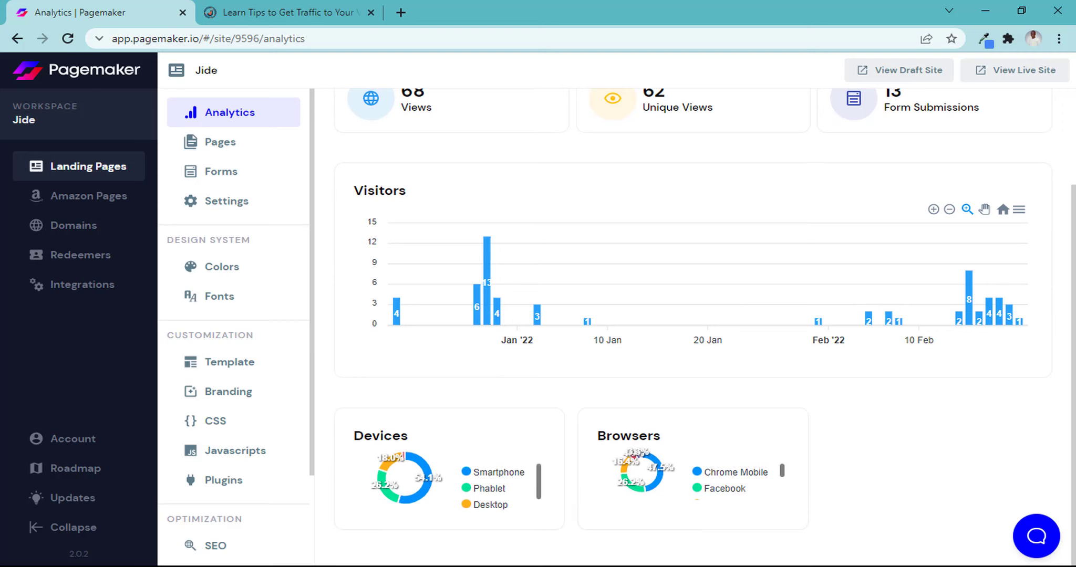
pyautogui.scroll(2, 1074, 158)
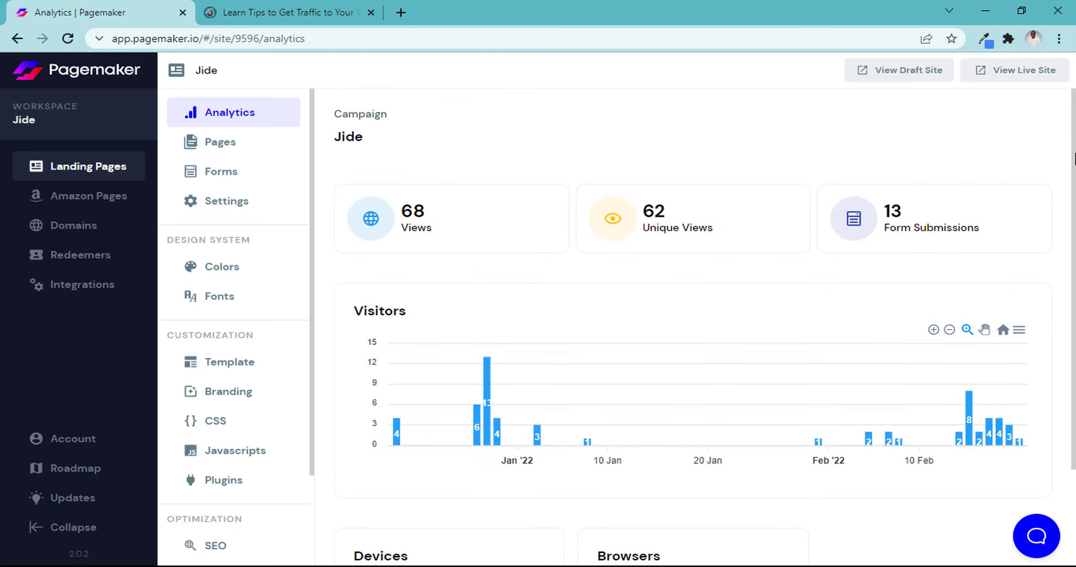